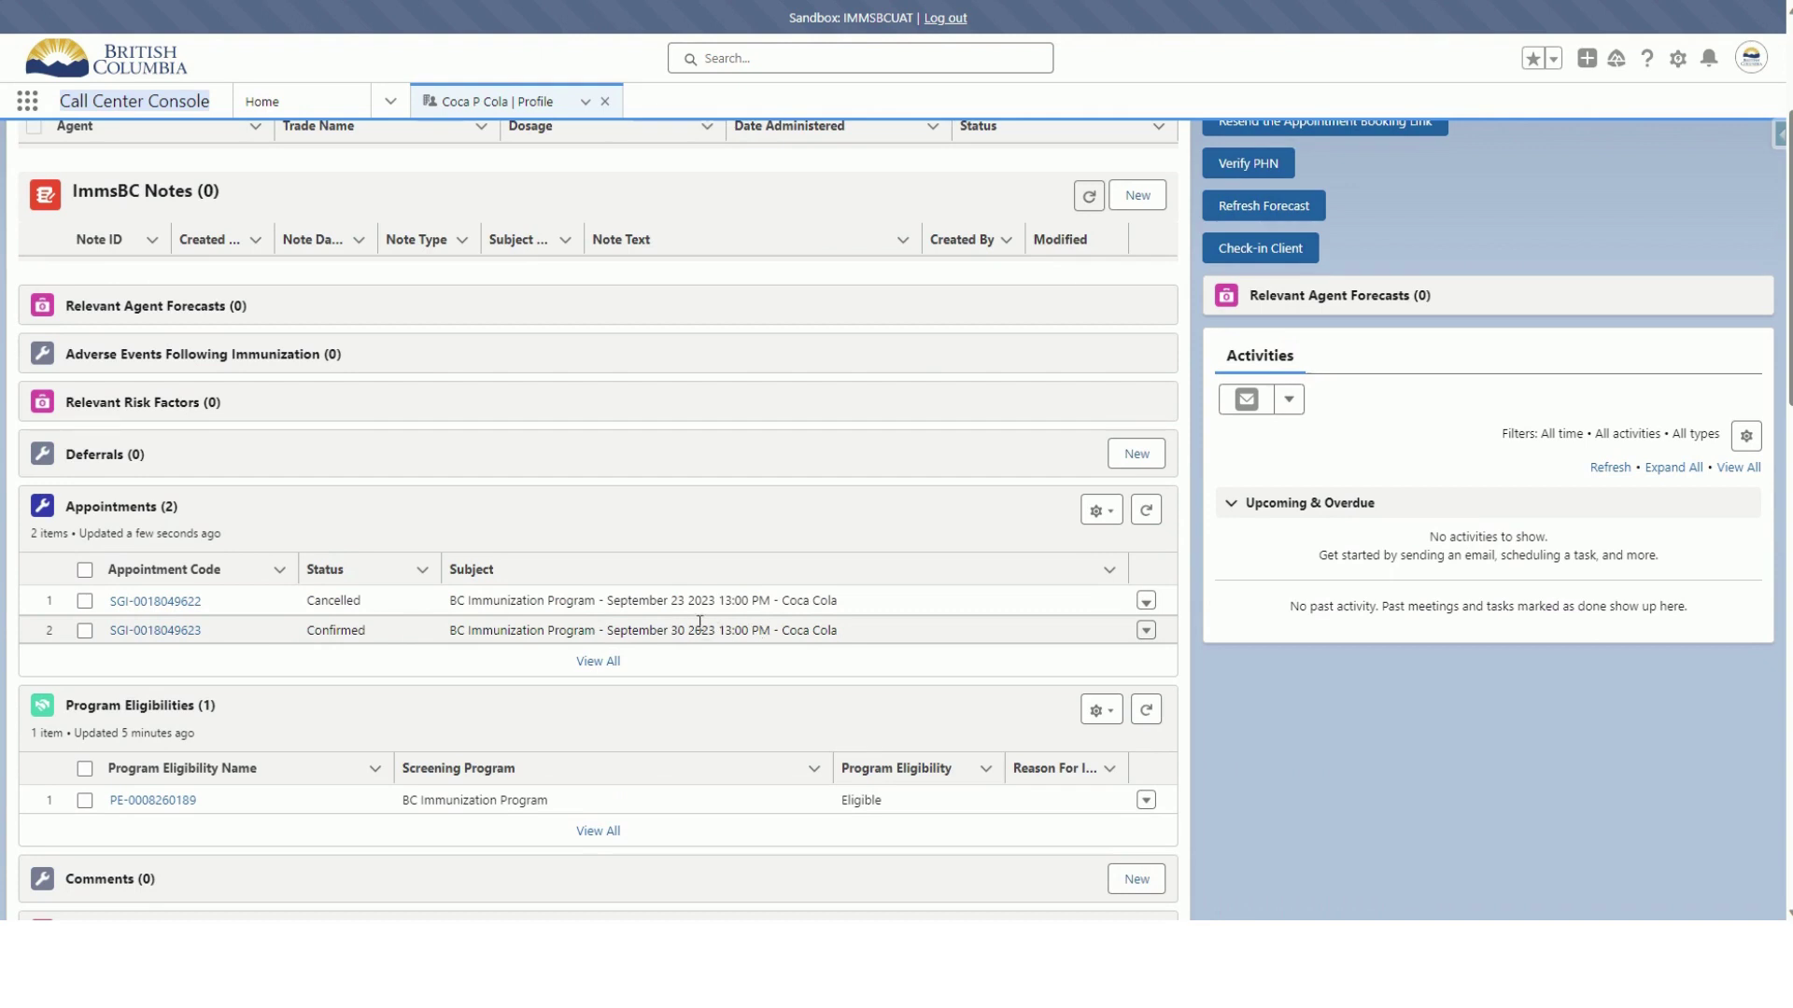
pyautogui.scroll(3, 698, 626)
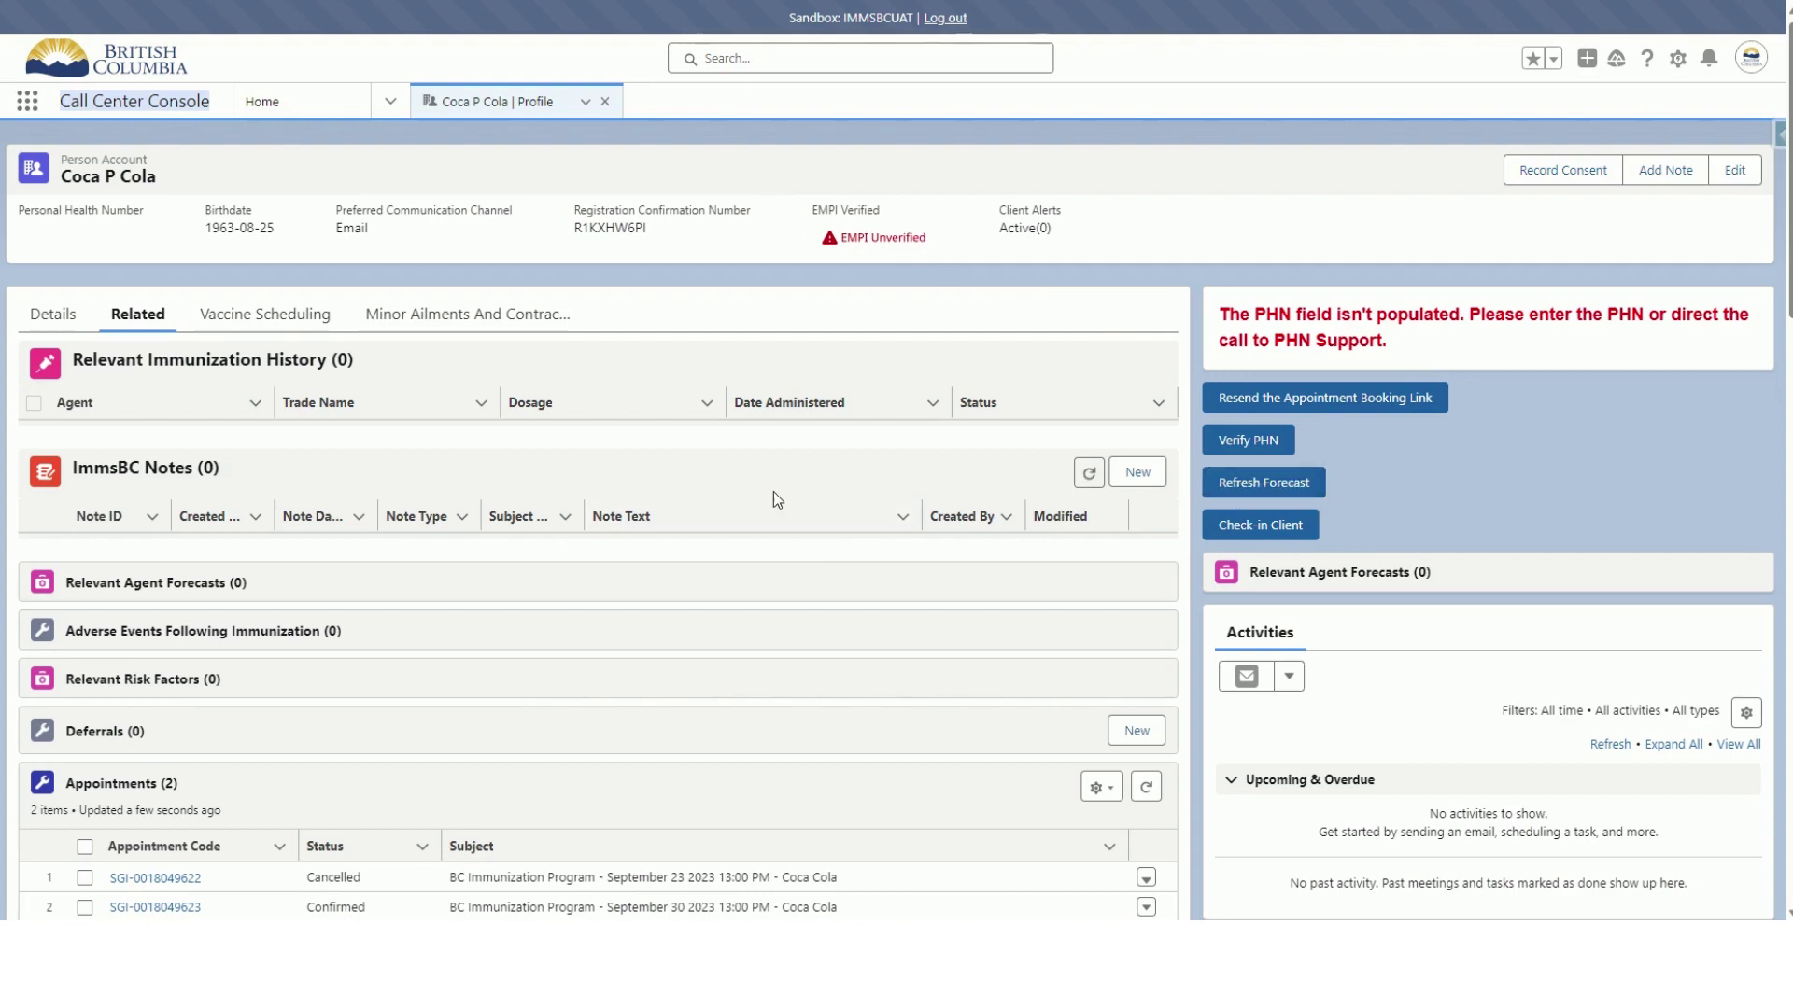
pyautogui.scroll(-2, 473, 545)
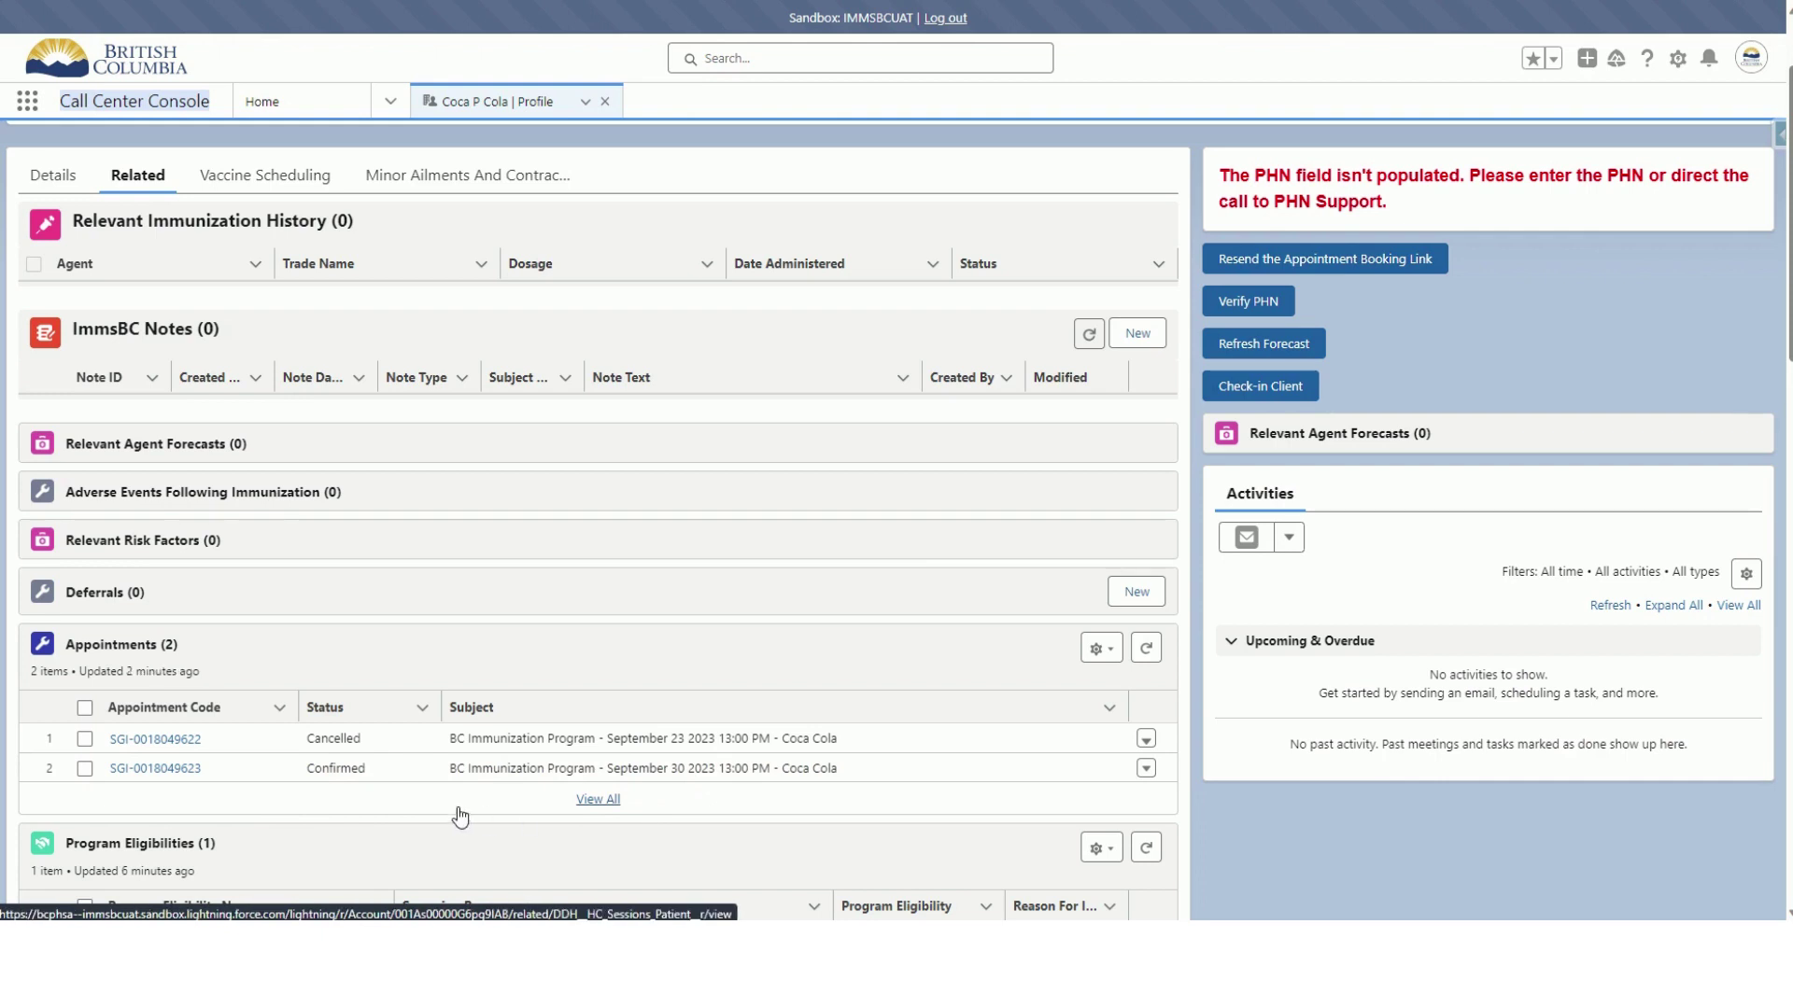
pyautogui.scroll(2, 460, 817)
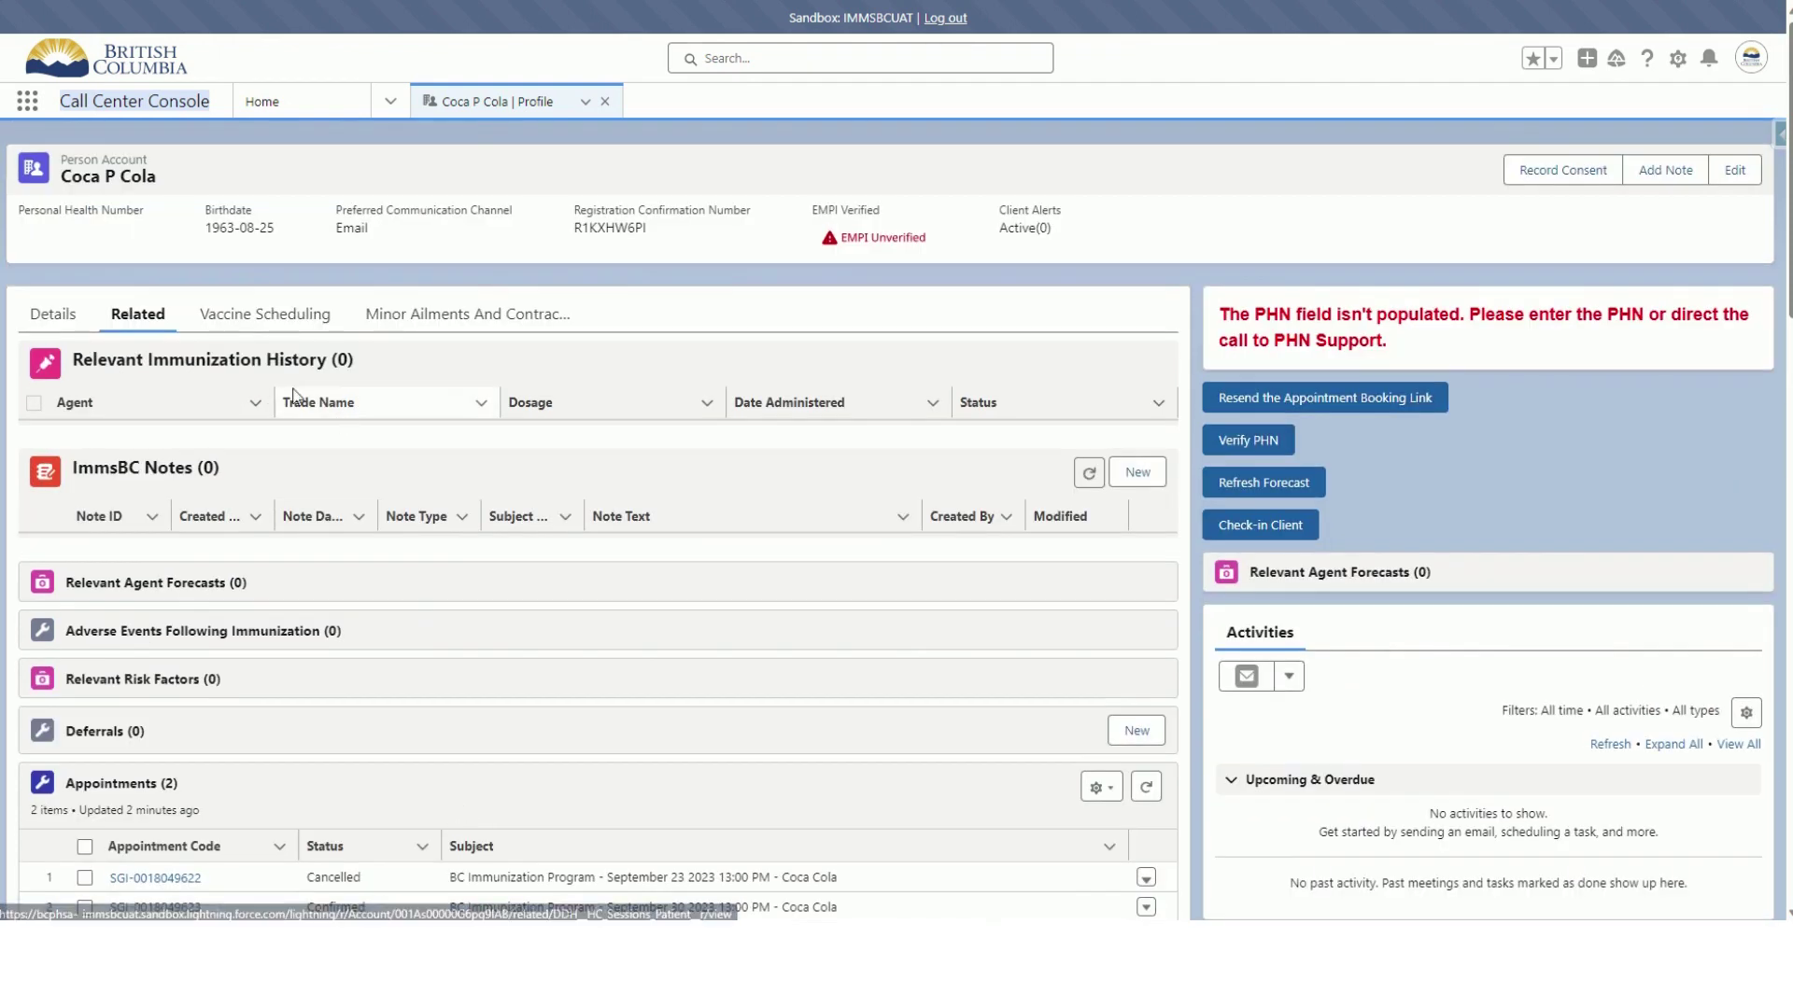
# - In vaccine scheduling, override the client's eligibility with Travel as the reason and choose the Covid-19 Vaccine for booking
pyautogui.click(249, 328)
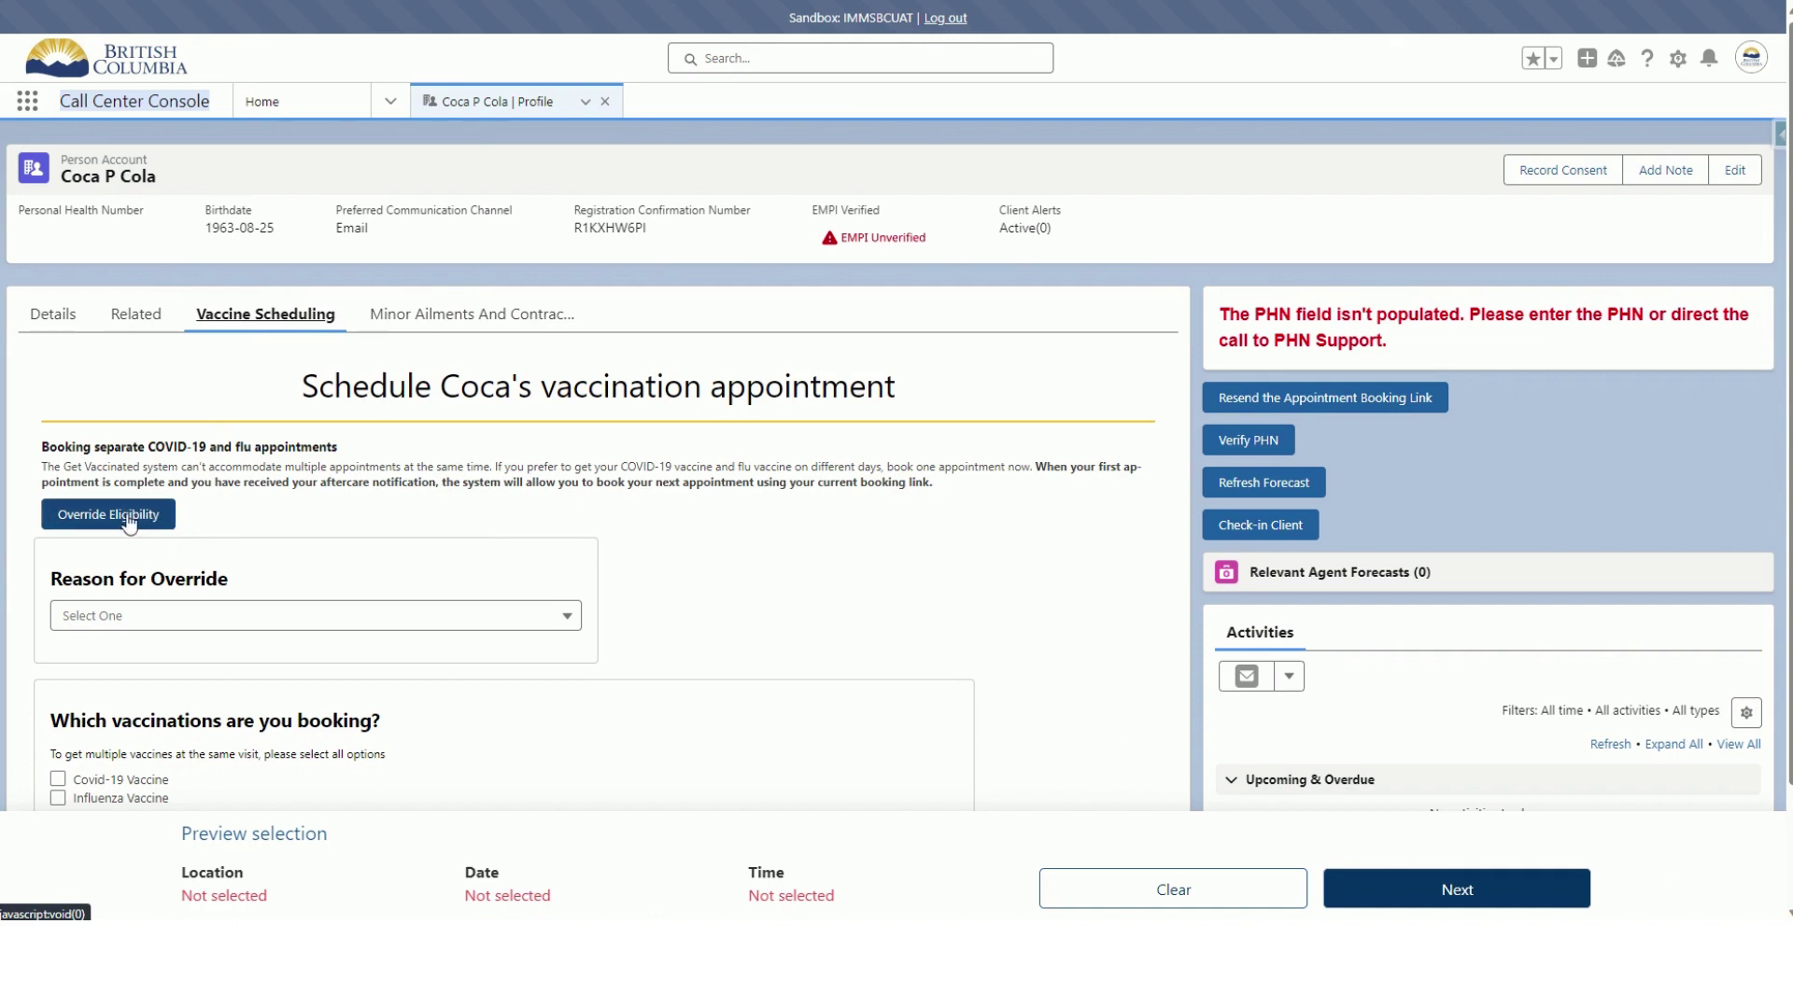
pyautogui.click(201, 616)
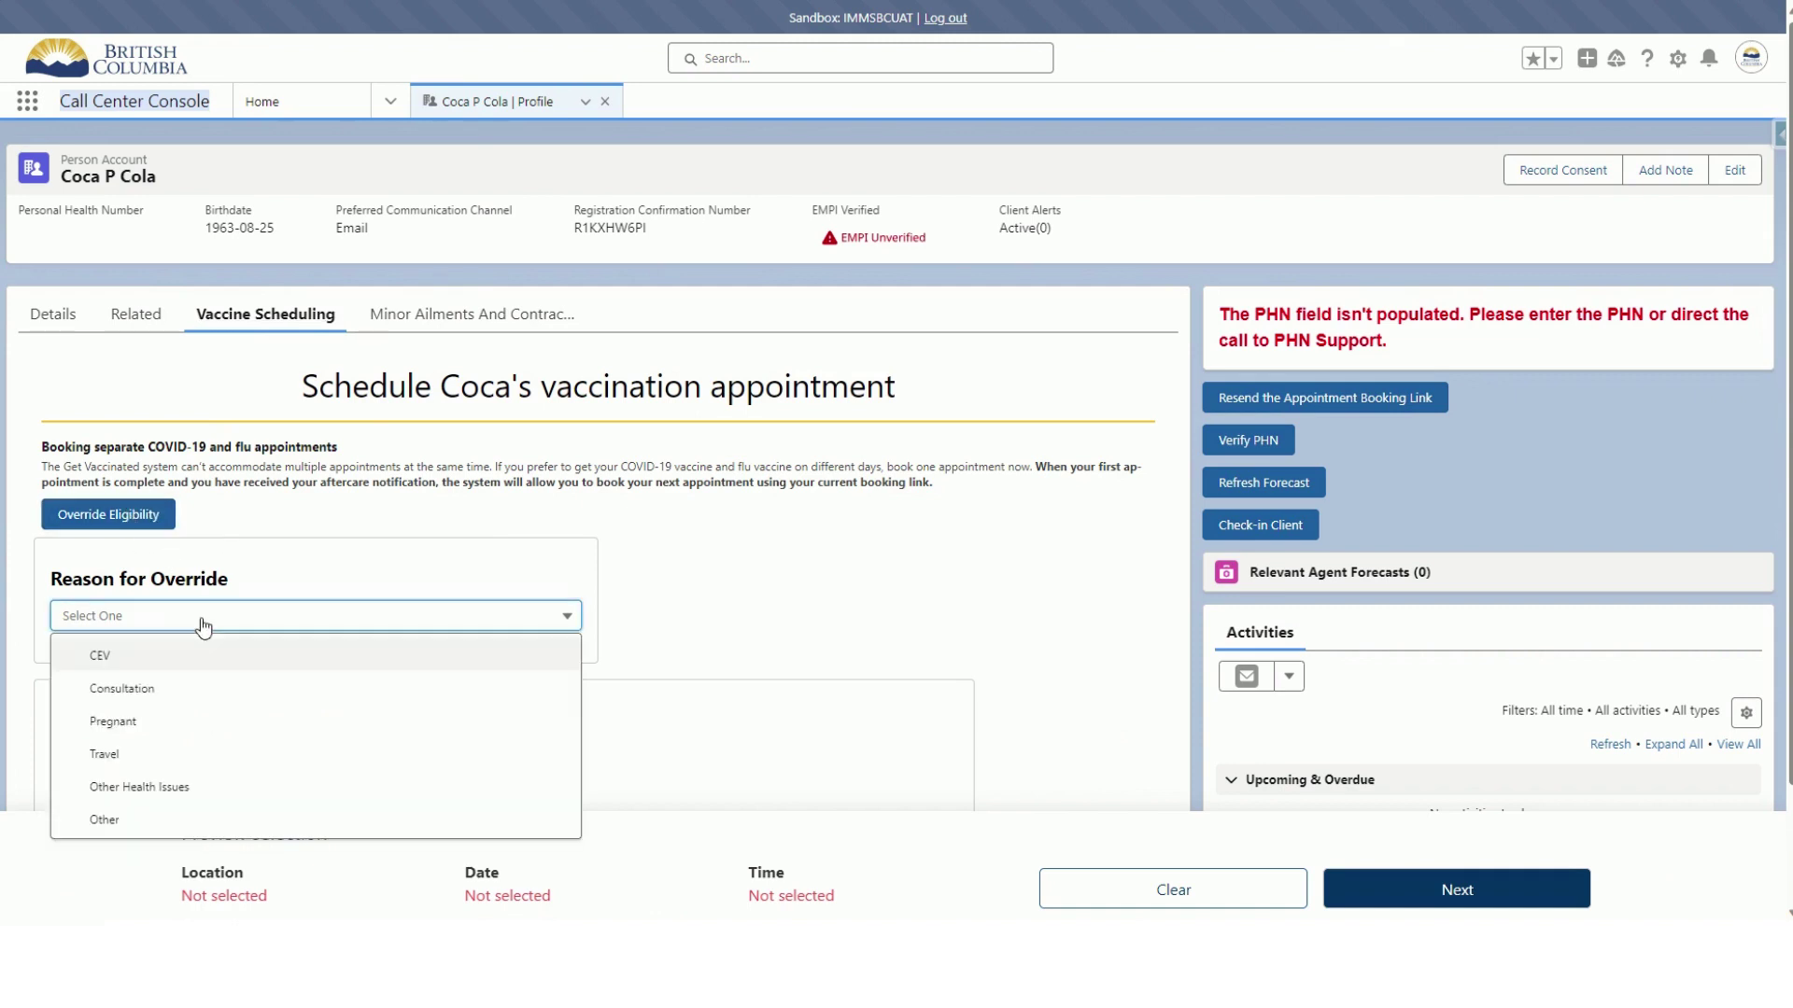
pyautogui.click(113, 722)
pyautogui.click(205, 620)
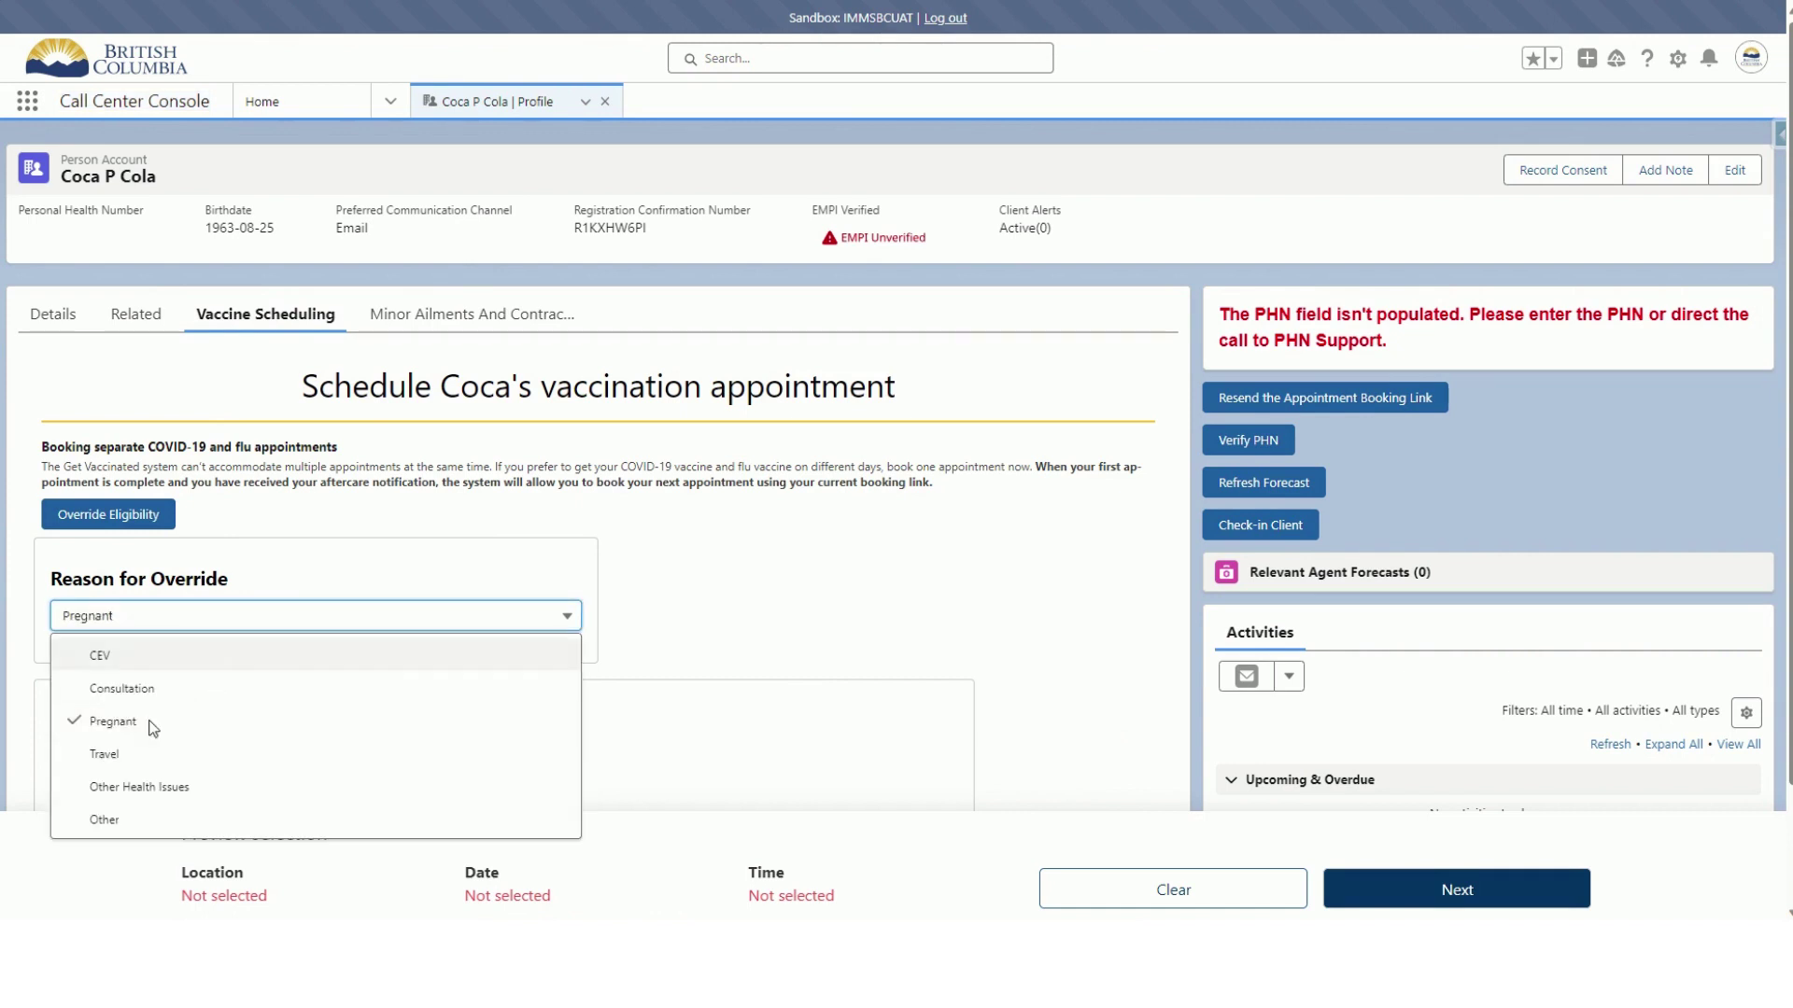
pyautogui.click(107, 754)
pyautogui.scroll(-2, 277, 631)
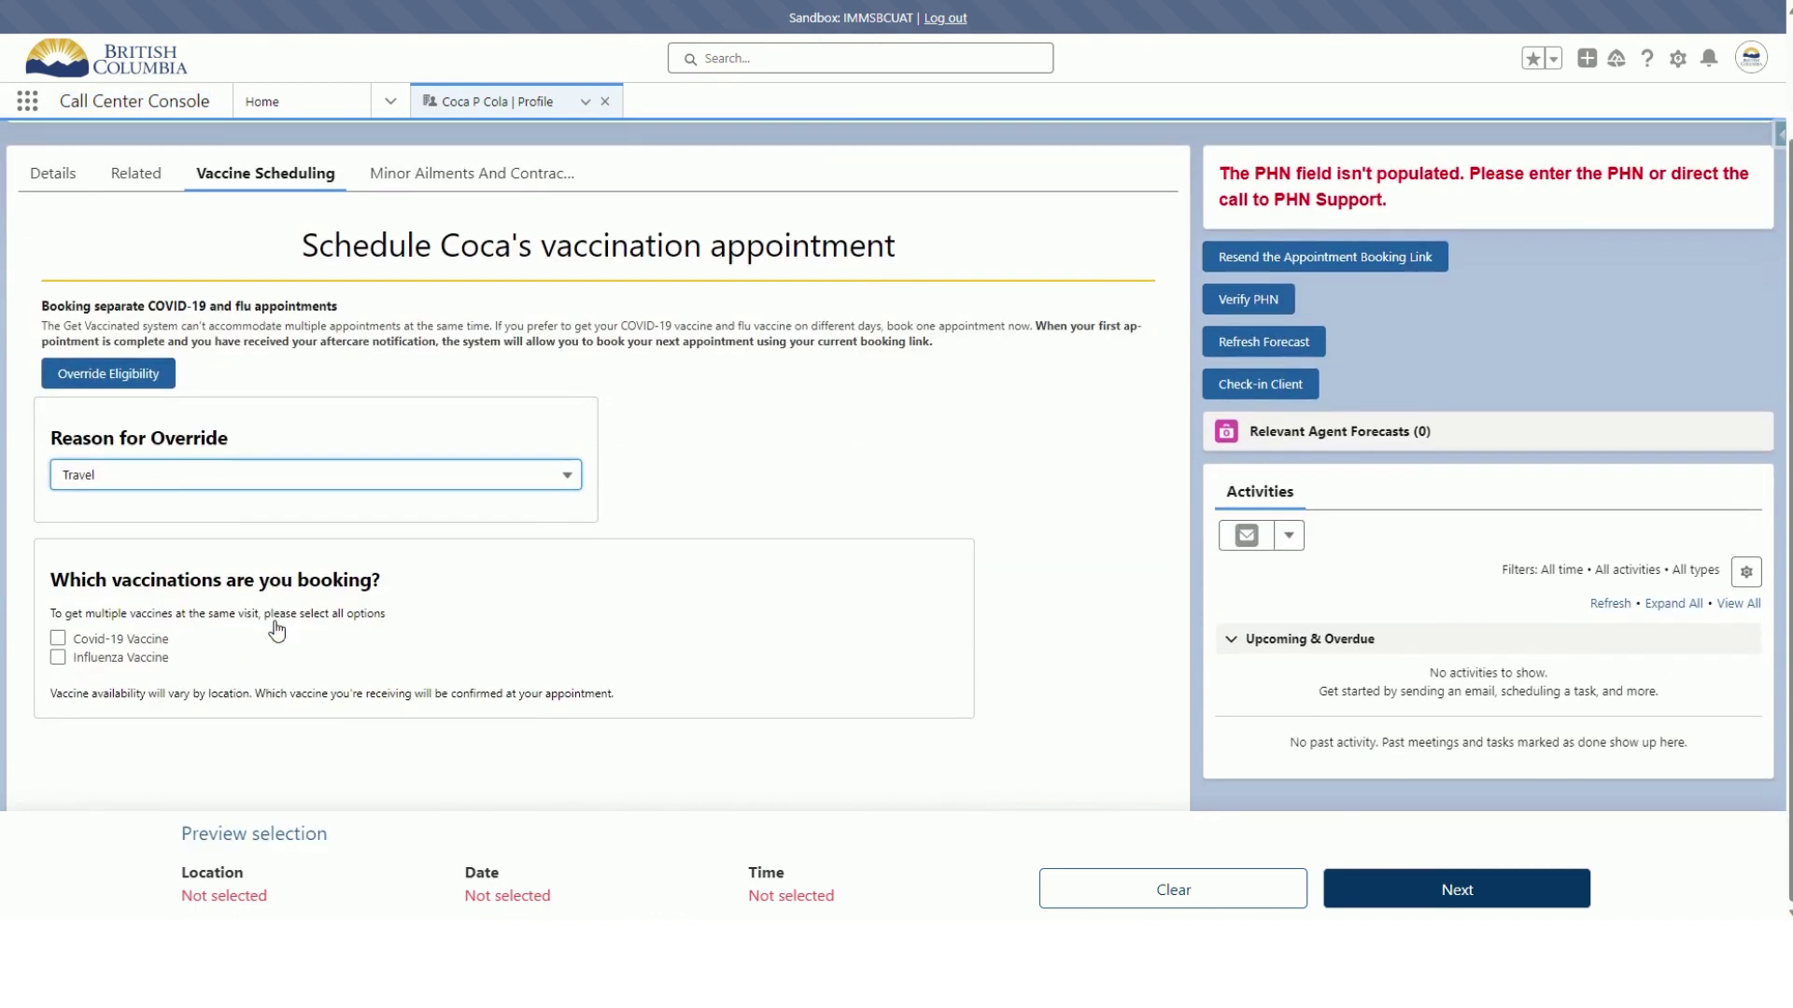
pyautogui.click(59, 639)
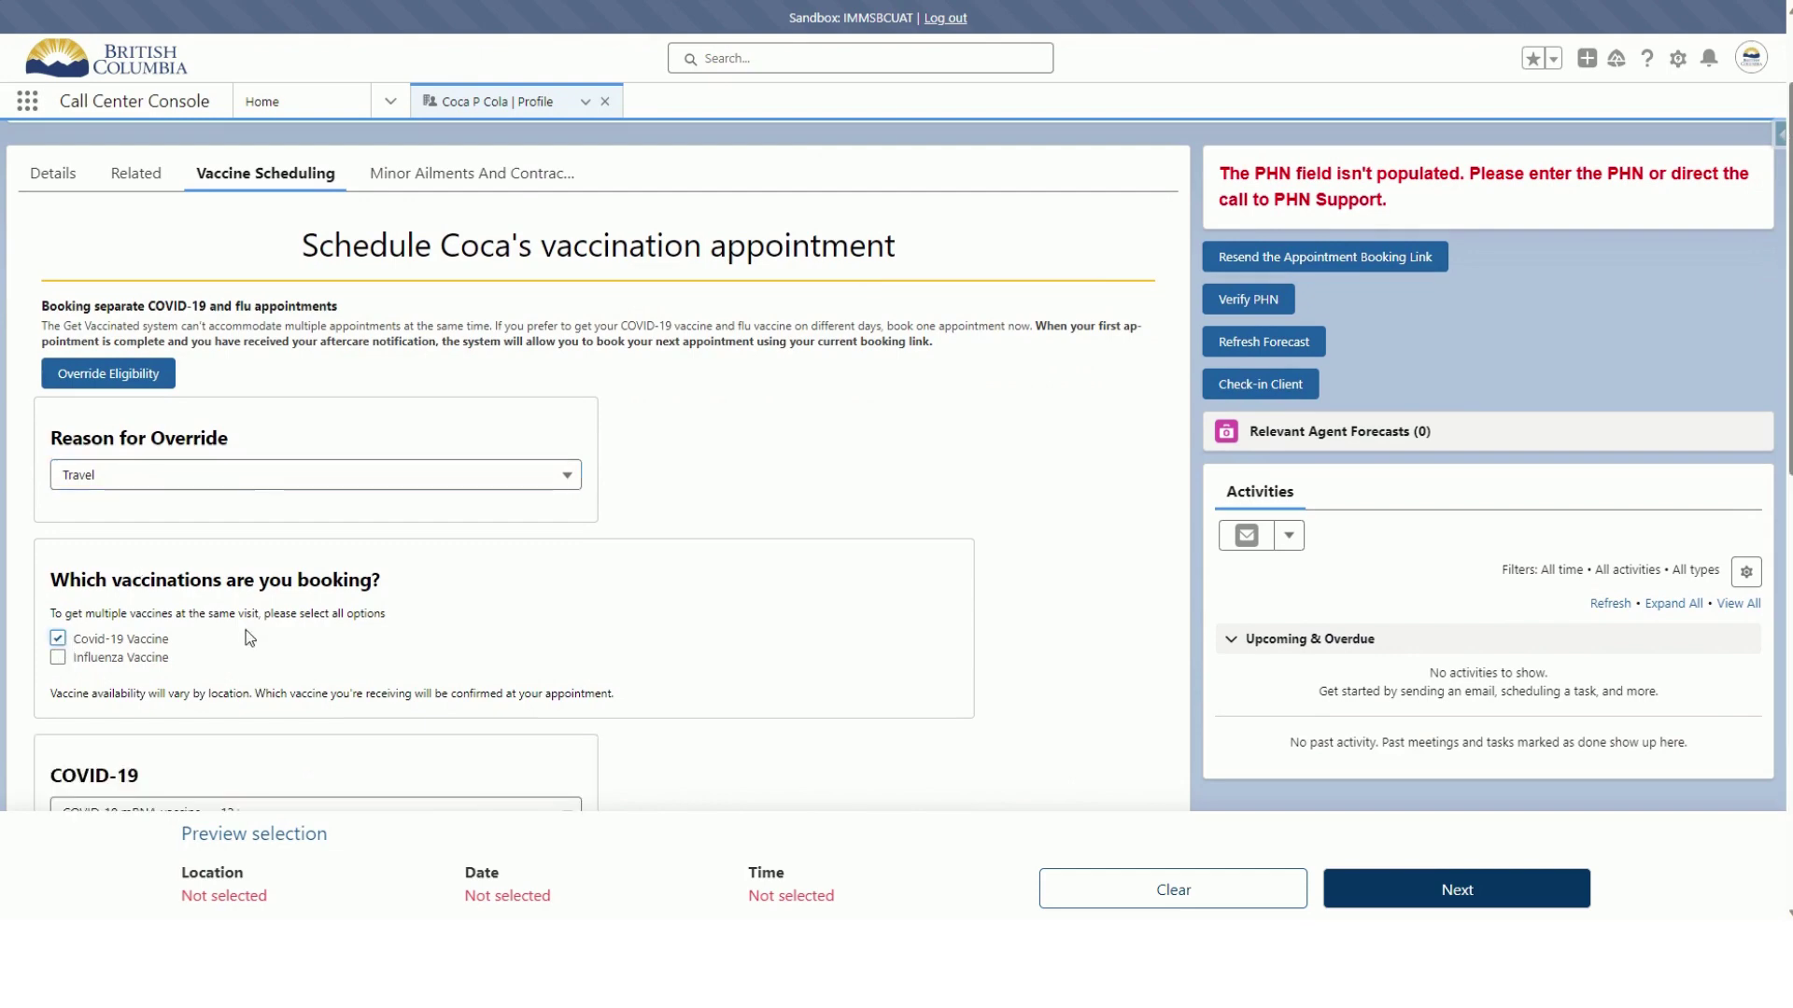
# - Find the clinic by name as Kelowna - Asher Pharmacy - Asher Rd and select it as the appointment location
pyautogui.scroll(-6, 224, 640)
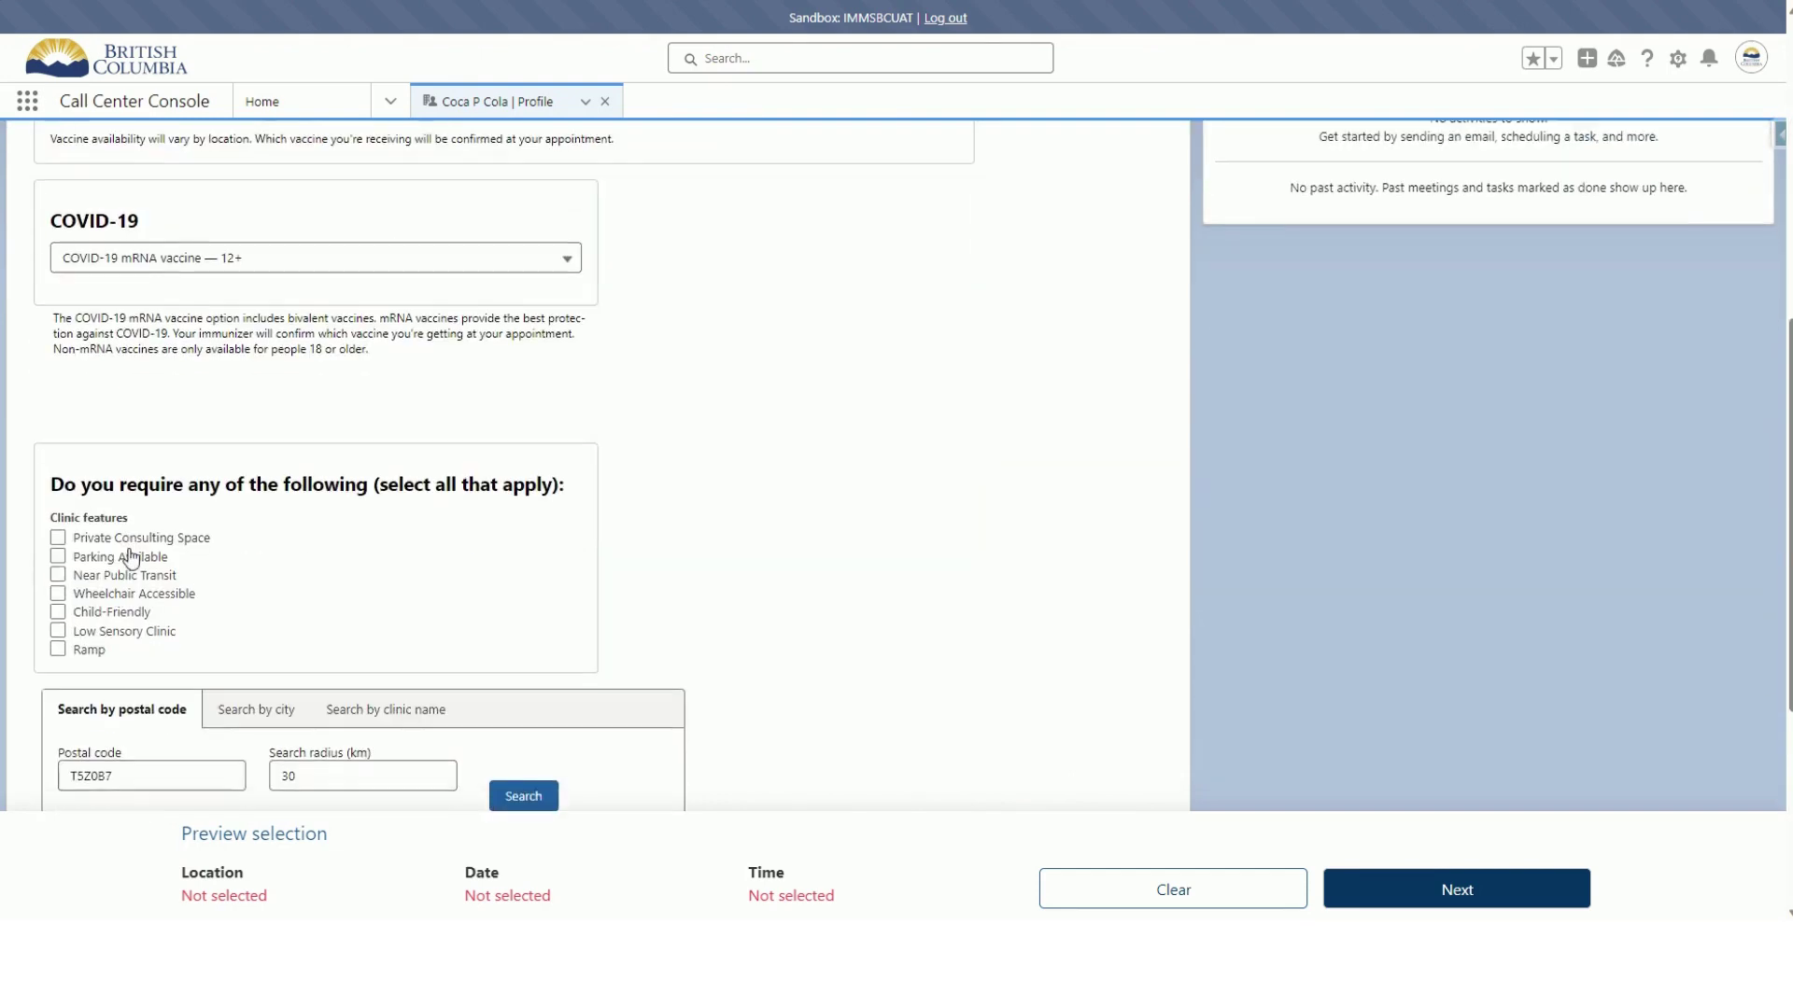
pyautogui.scroll(-2, 215, 577)
pyautogui.click(420, 577)
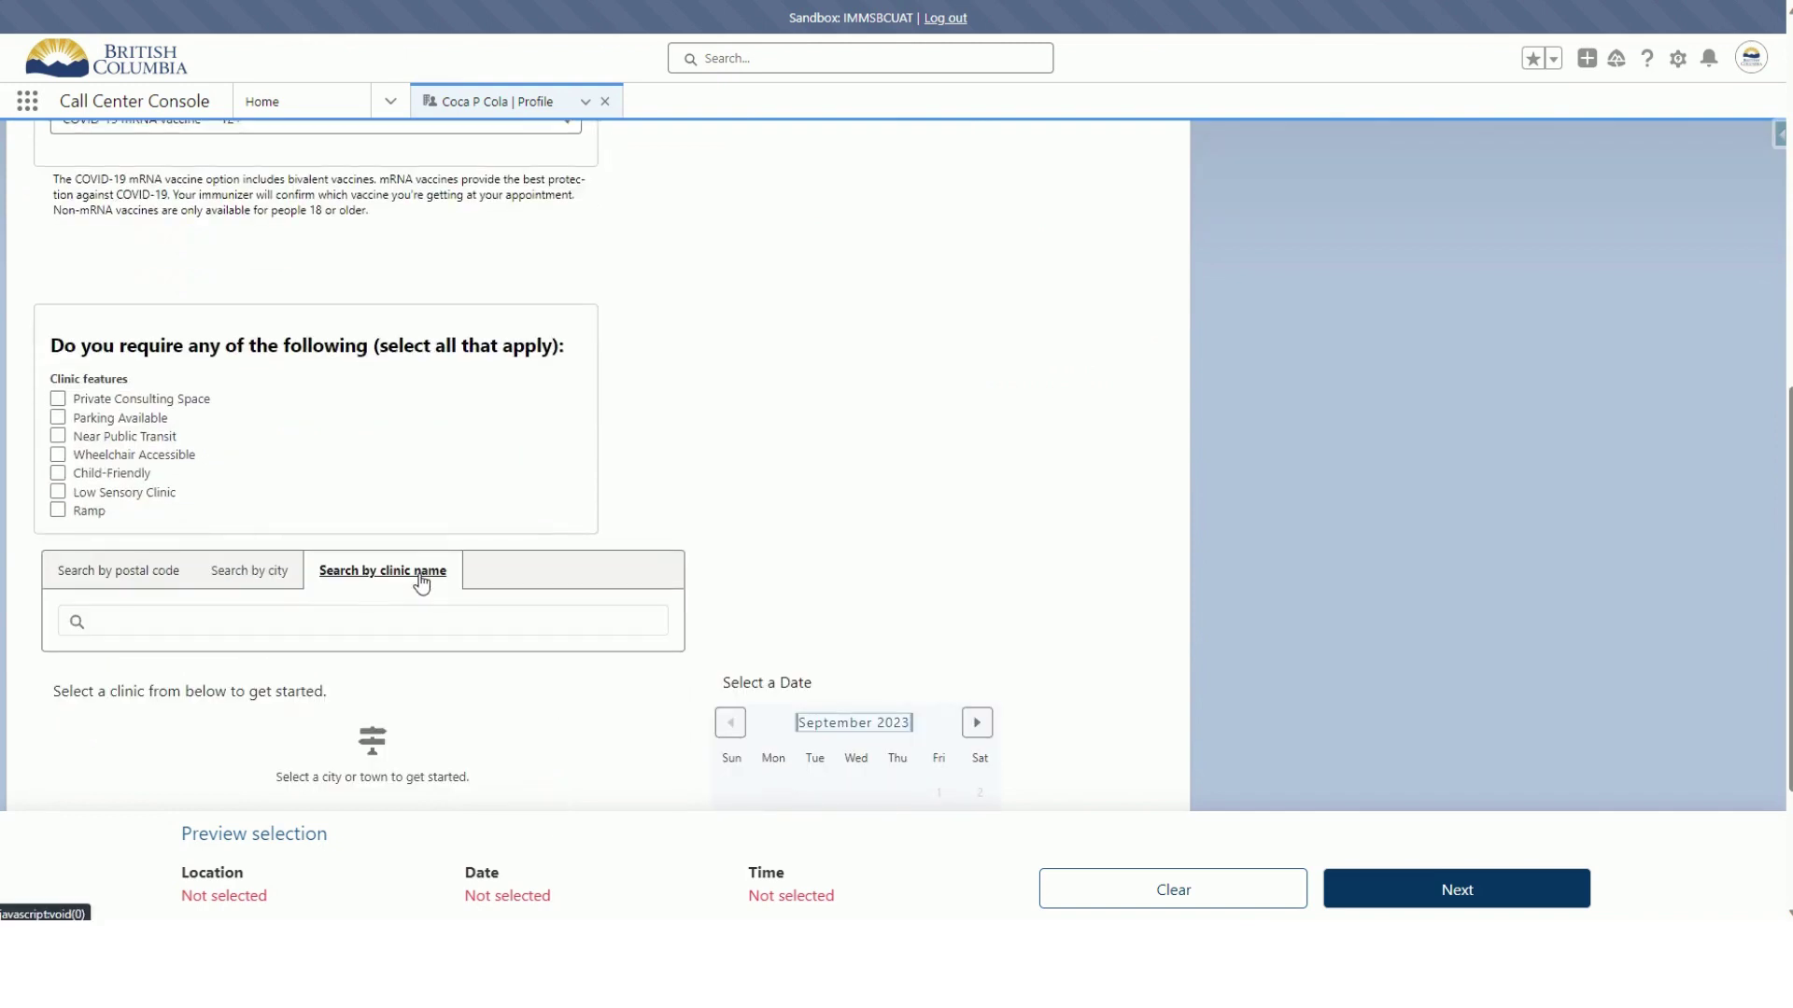
pyautogui.click(243, 618)
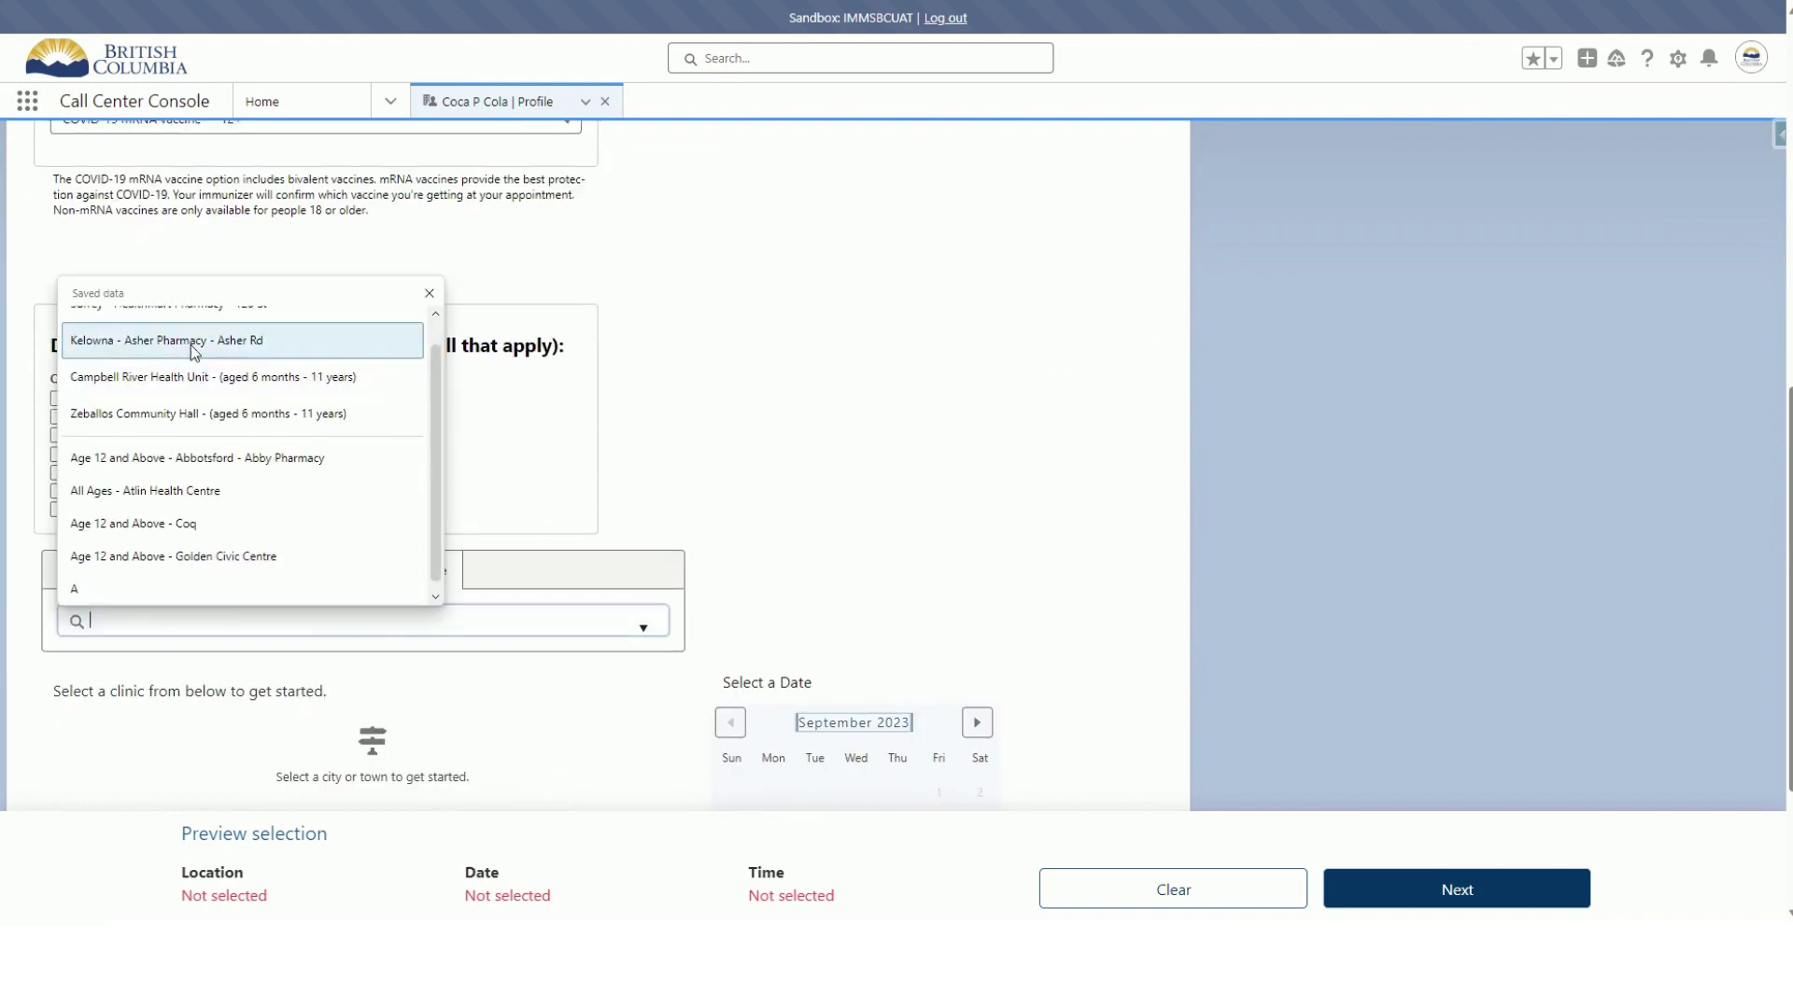
pyautogui.click(193, 350)
pyautogui.scroll(-3, 640, 649)
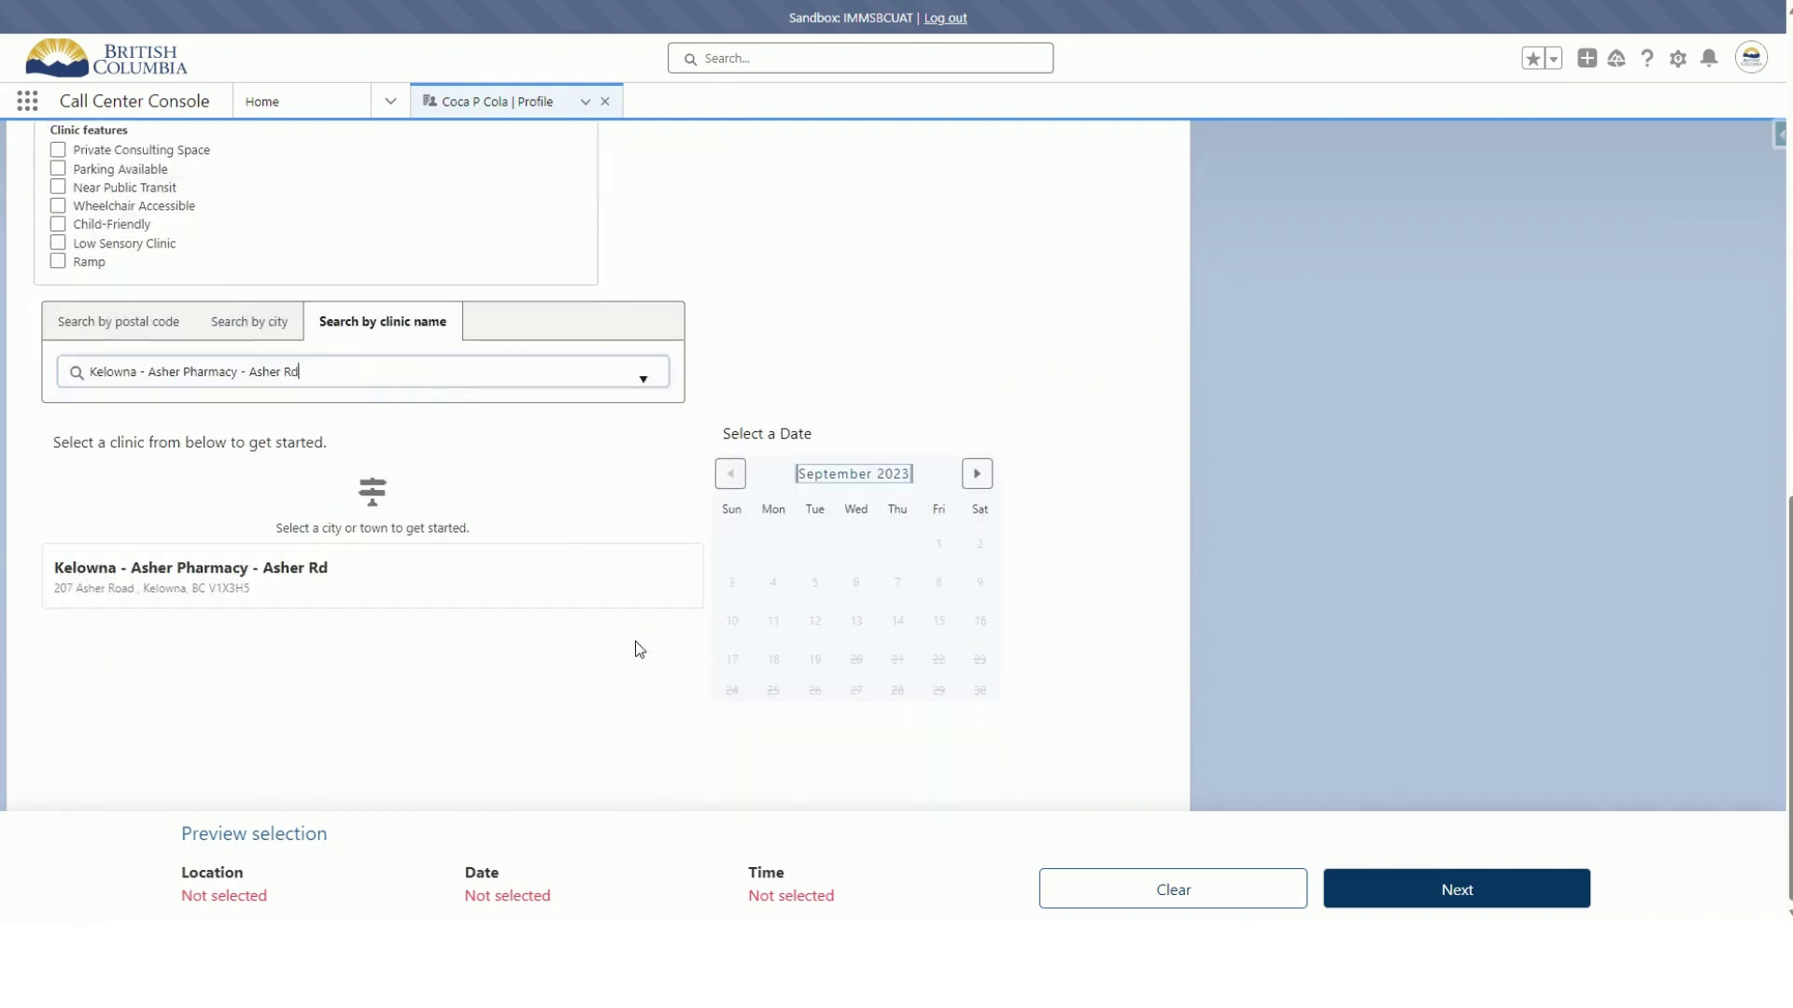
pyautogui.click(469, 600)
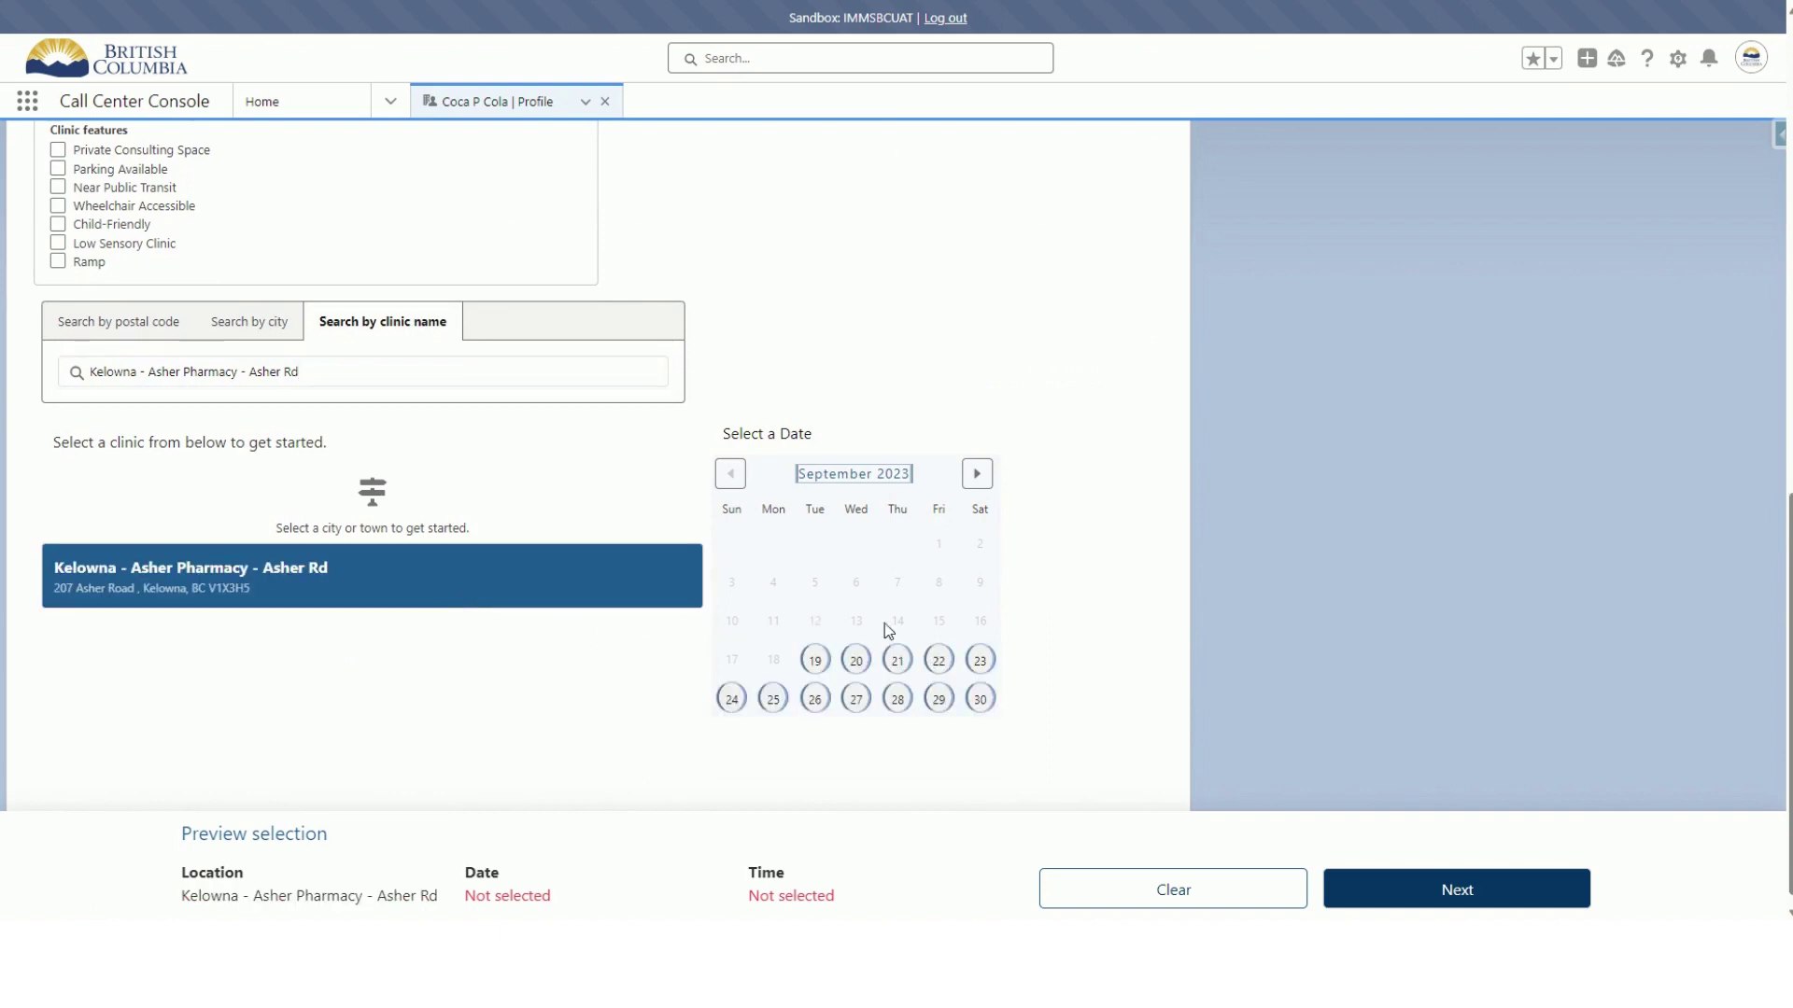
# - Choose October 7, 2023 at 01:00 p.m. as the appointment slot and proceed to the confirmation page
pyautogui.click(976, 483)
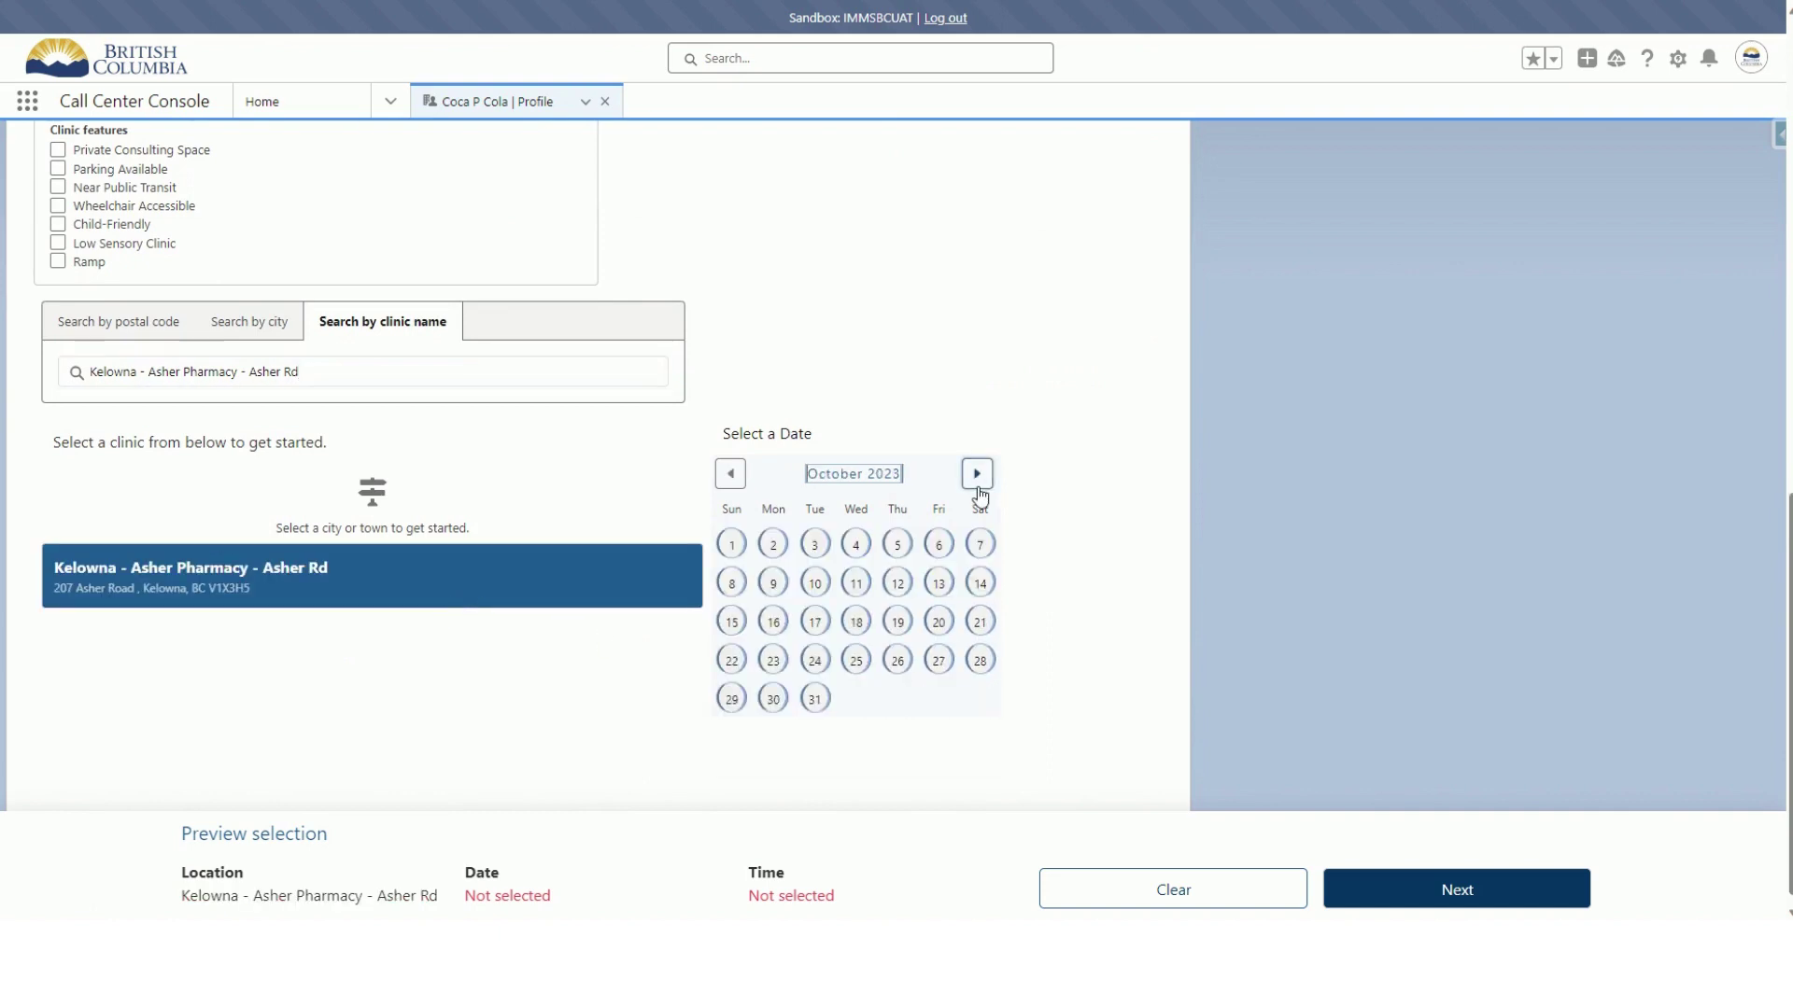
pyautogui.click(980, 545)
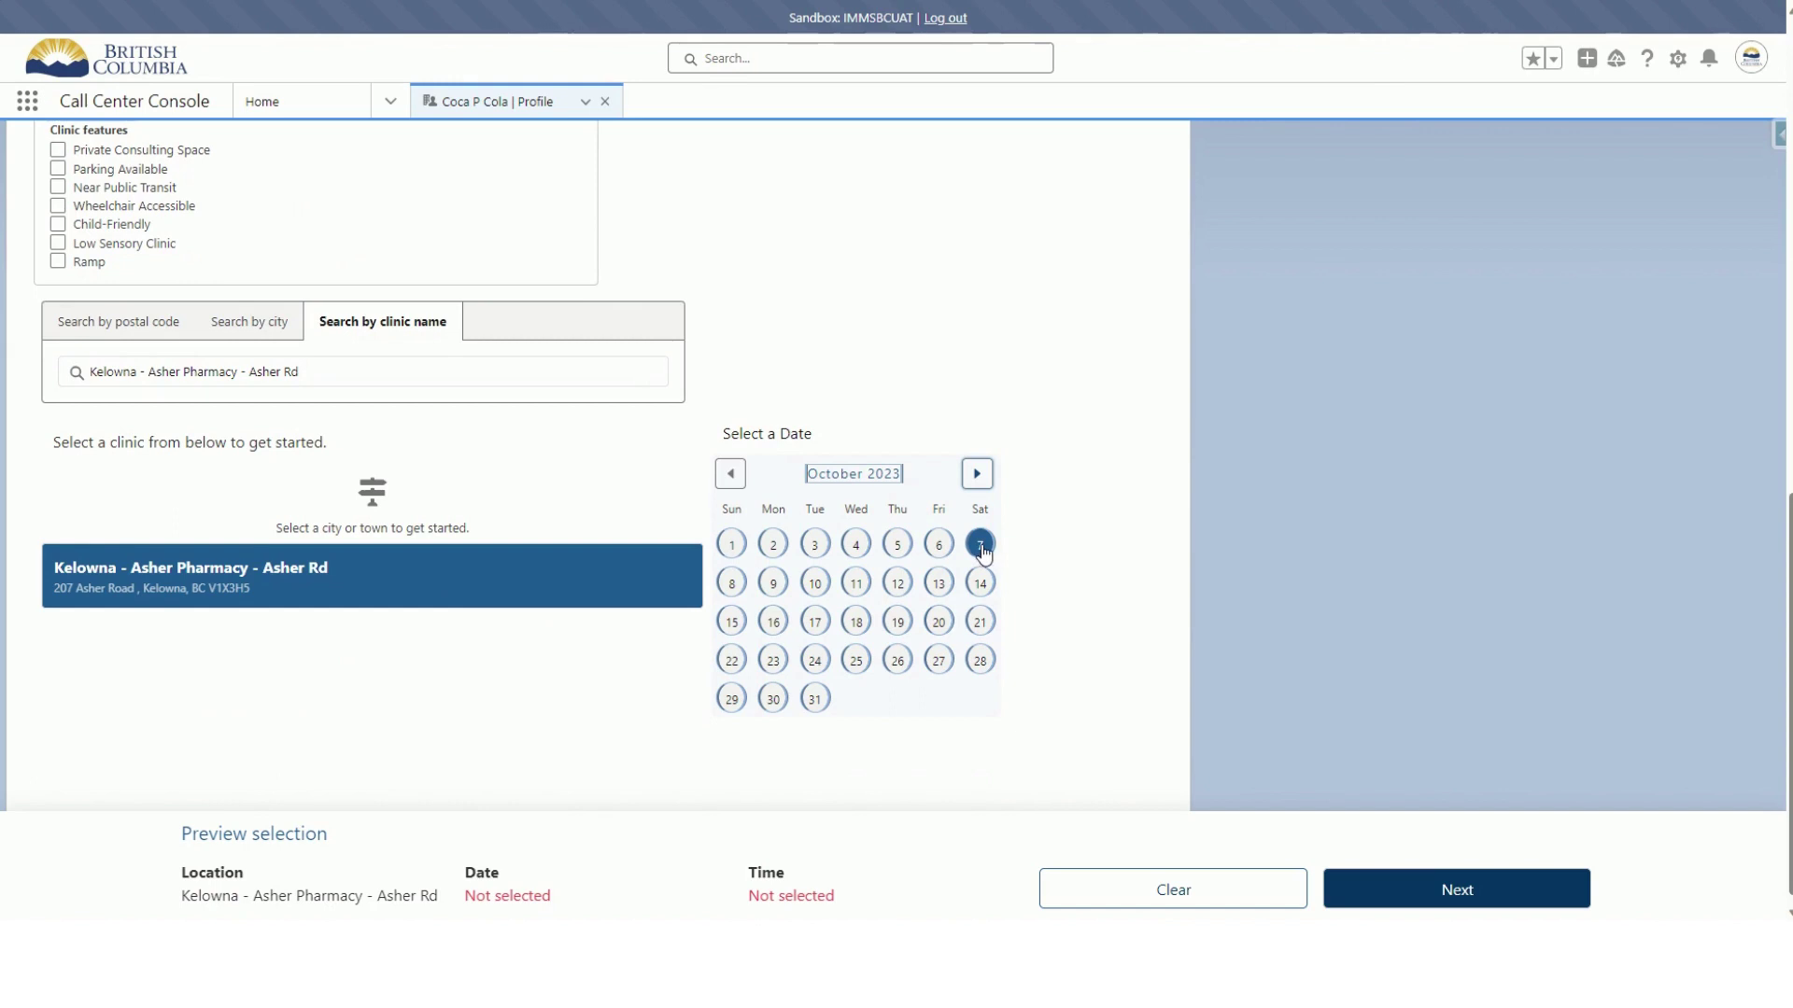
pyautogui.scroll(-4, 953, 640)
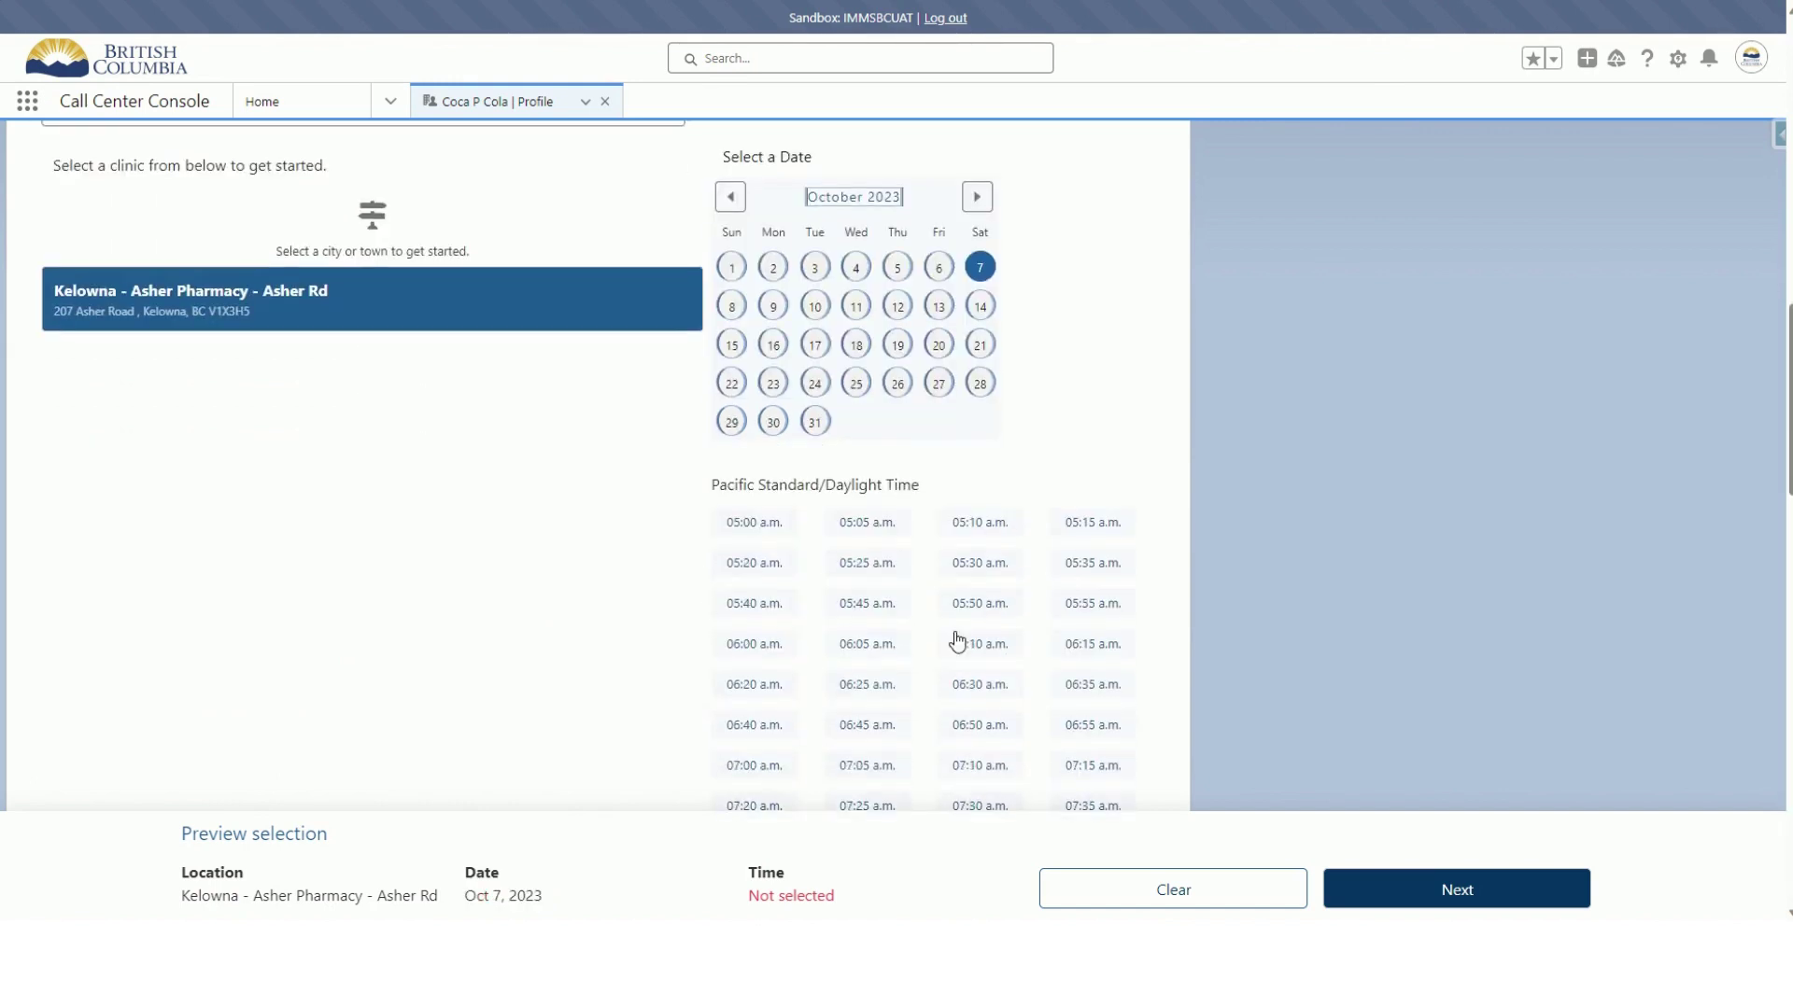
pyautogui.scroll(-8, 943, 641)
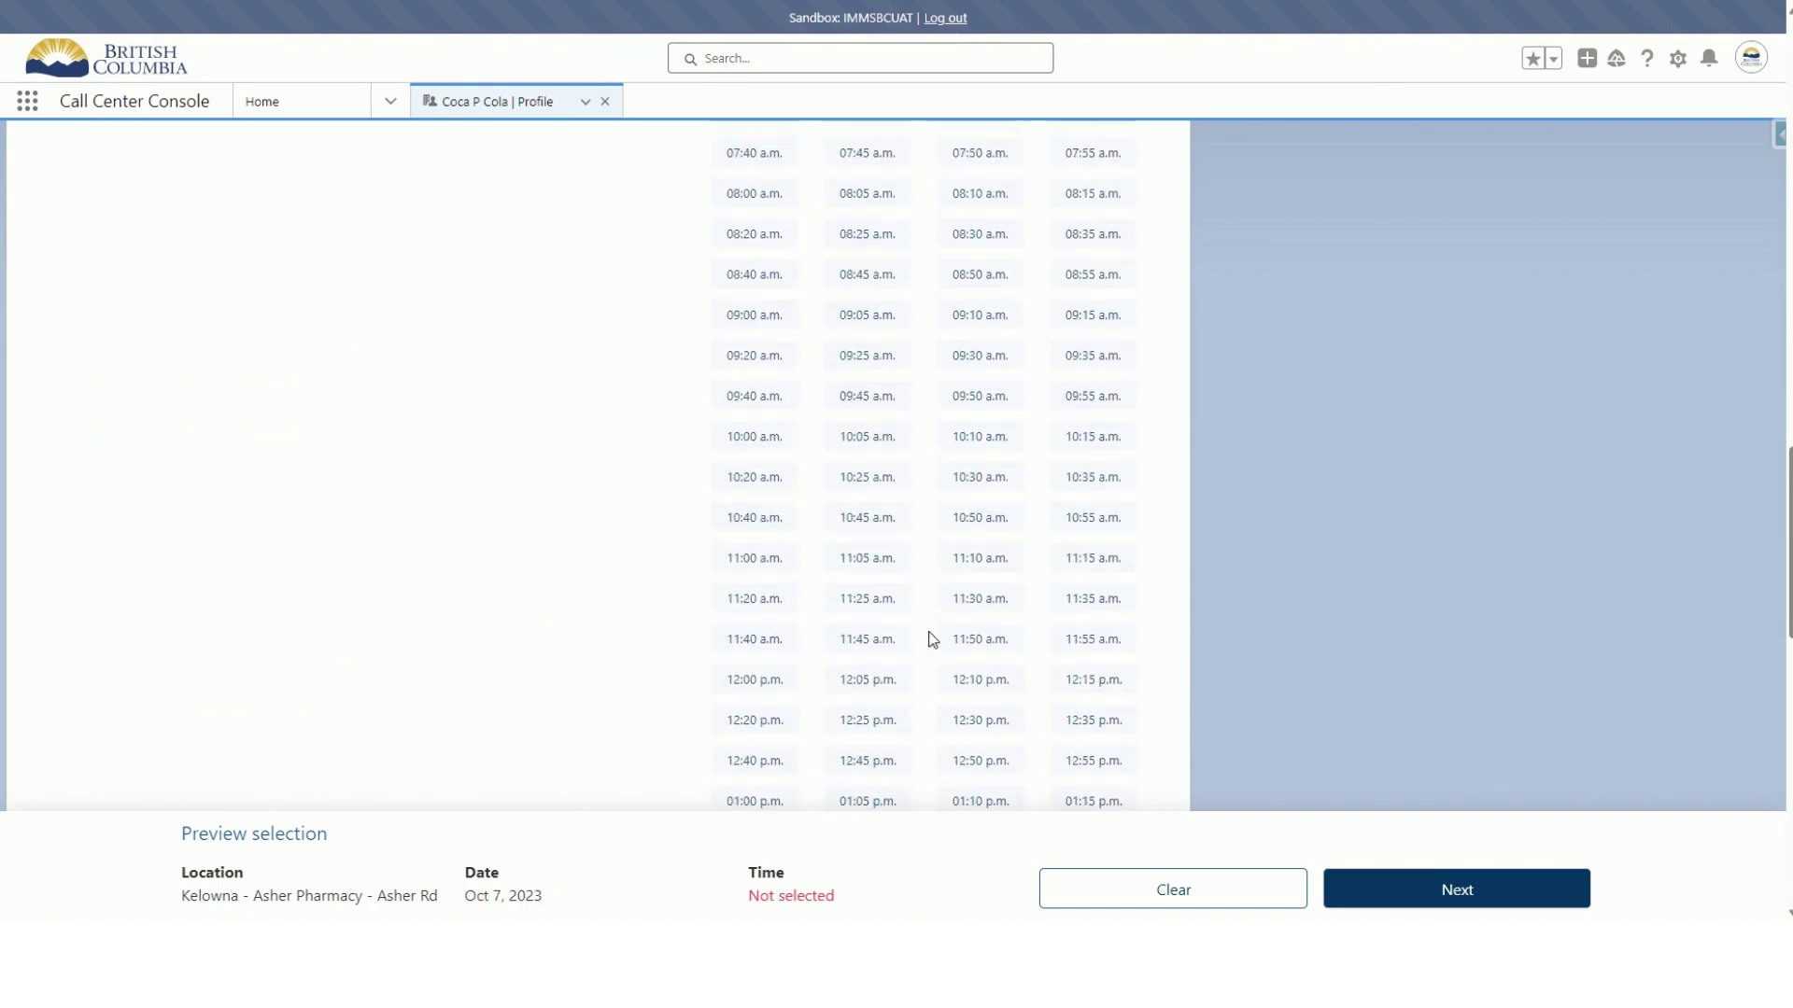
pyautogui.click(754, 663)
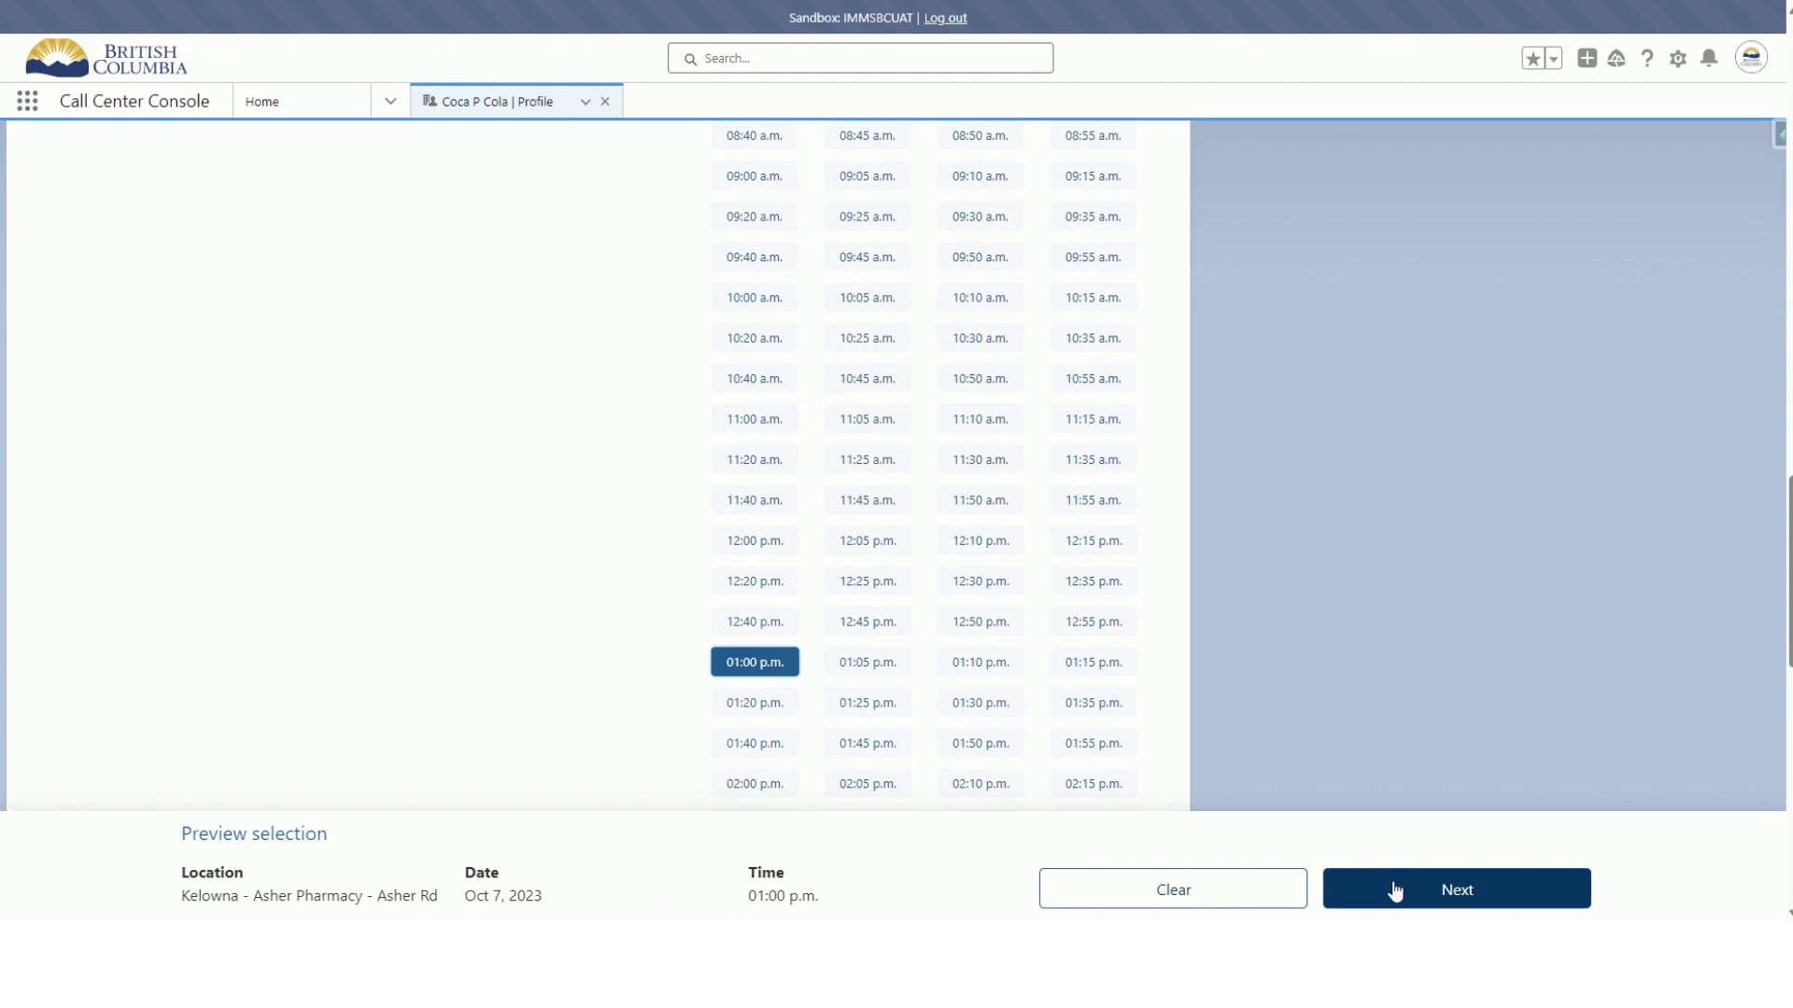
pyautogui.click(1407, 896)
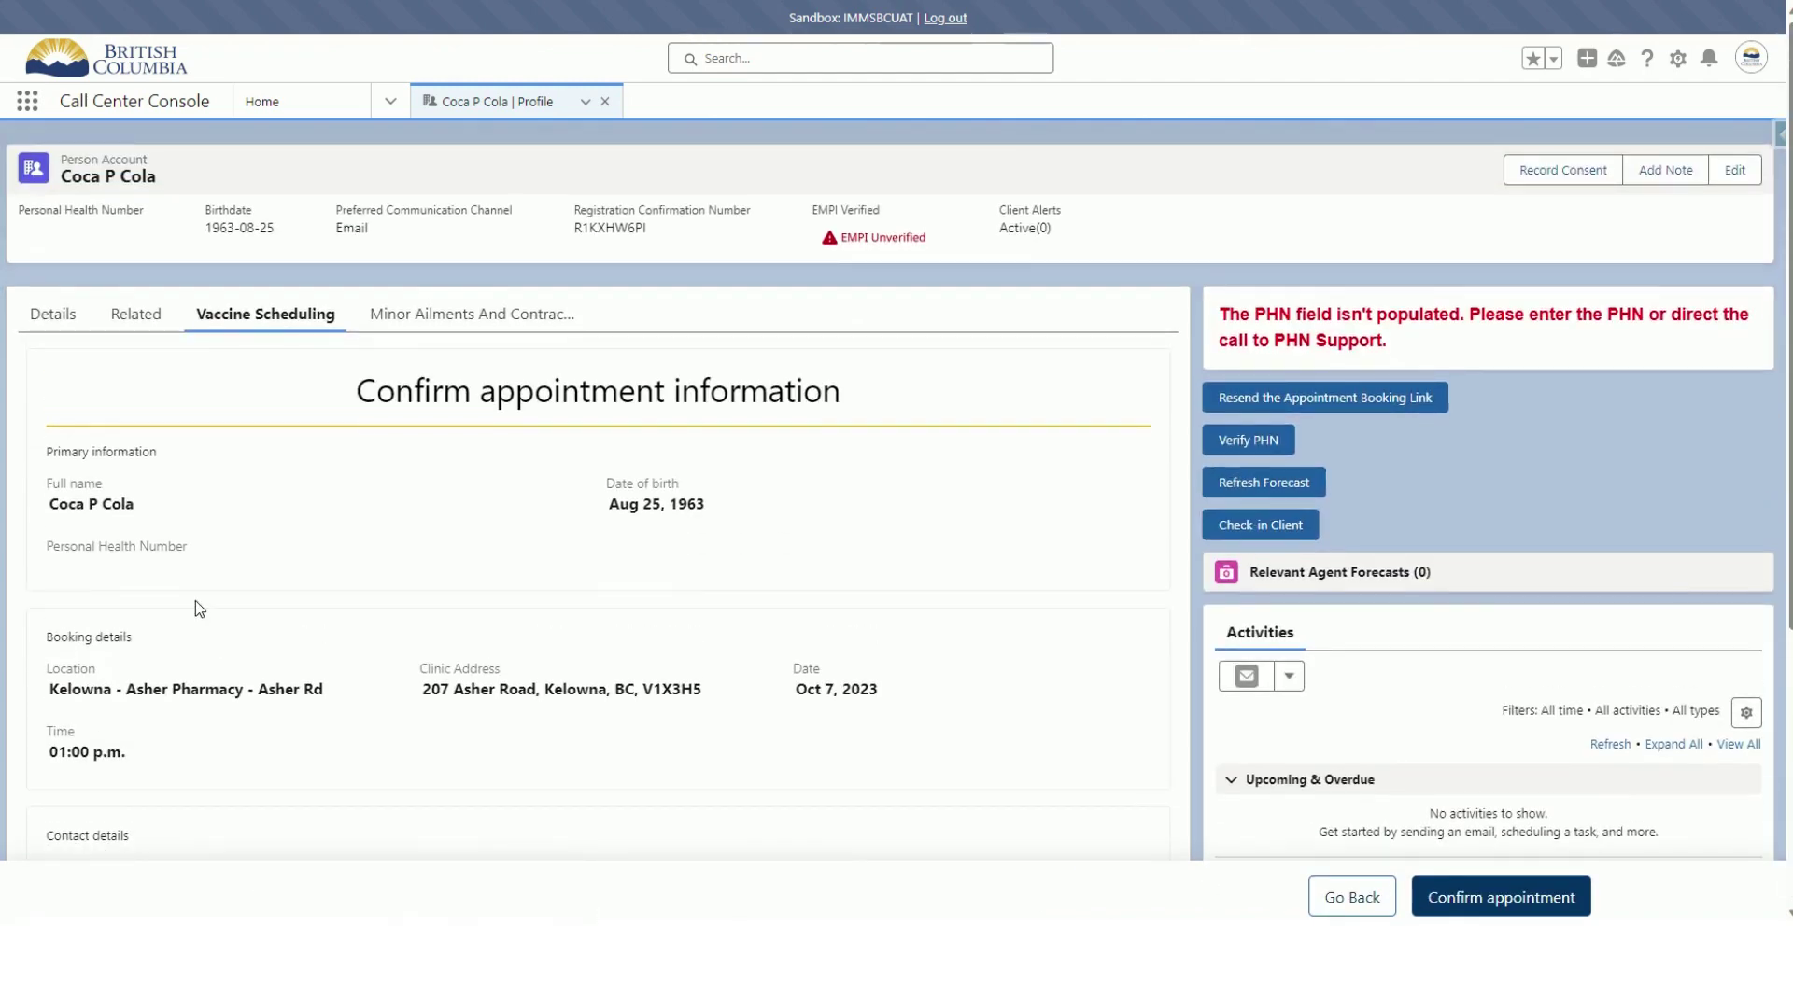
# - Verify the contact information as accurate and confirm the appointment, accepting cancellation of the existing September 30 booking
pyautogui.scroll(-3, 245, 597)
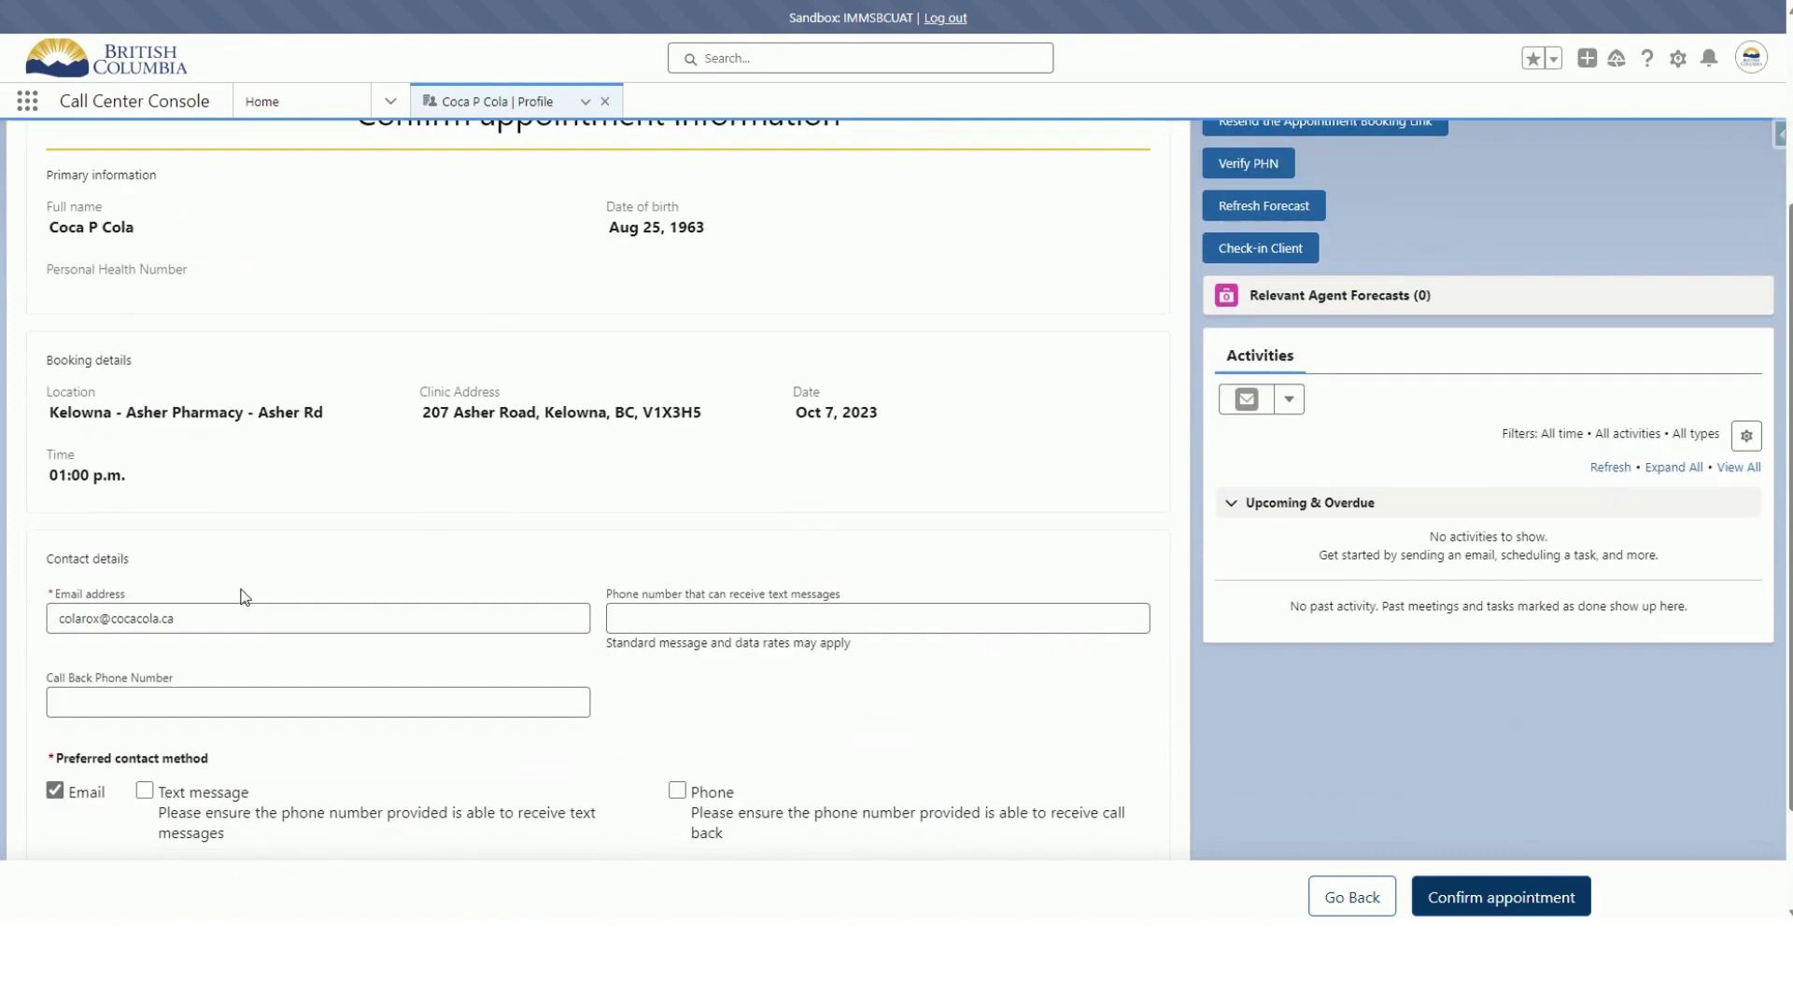
pyautogui.scroll(-2, 204, 492)
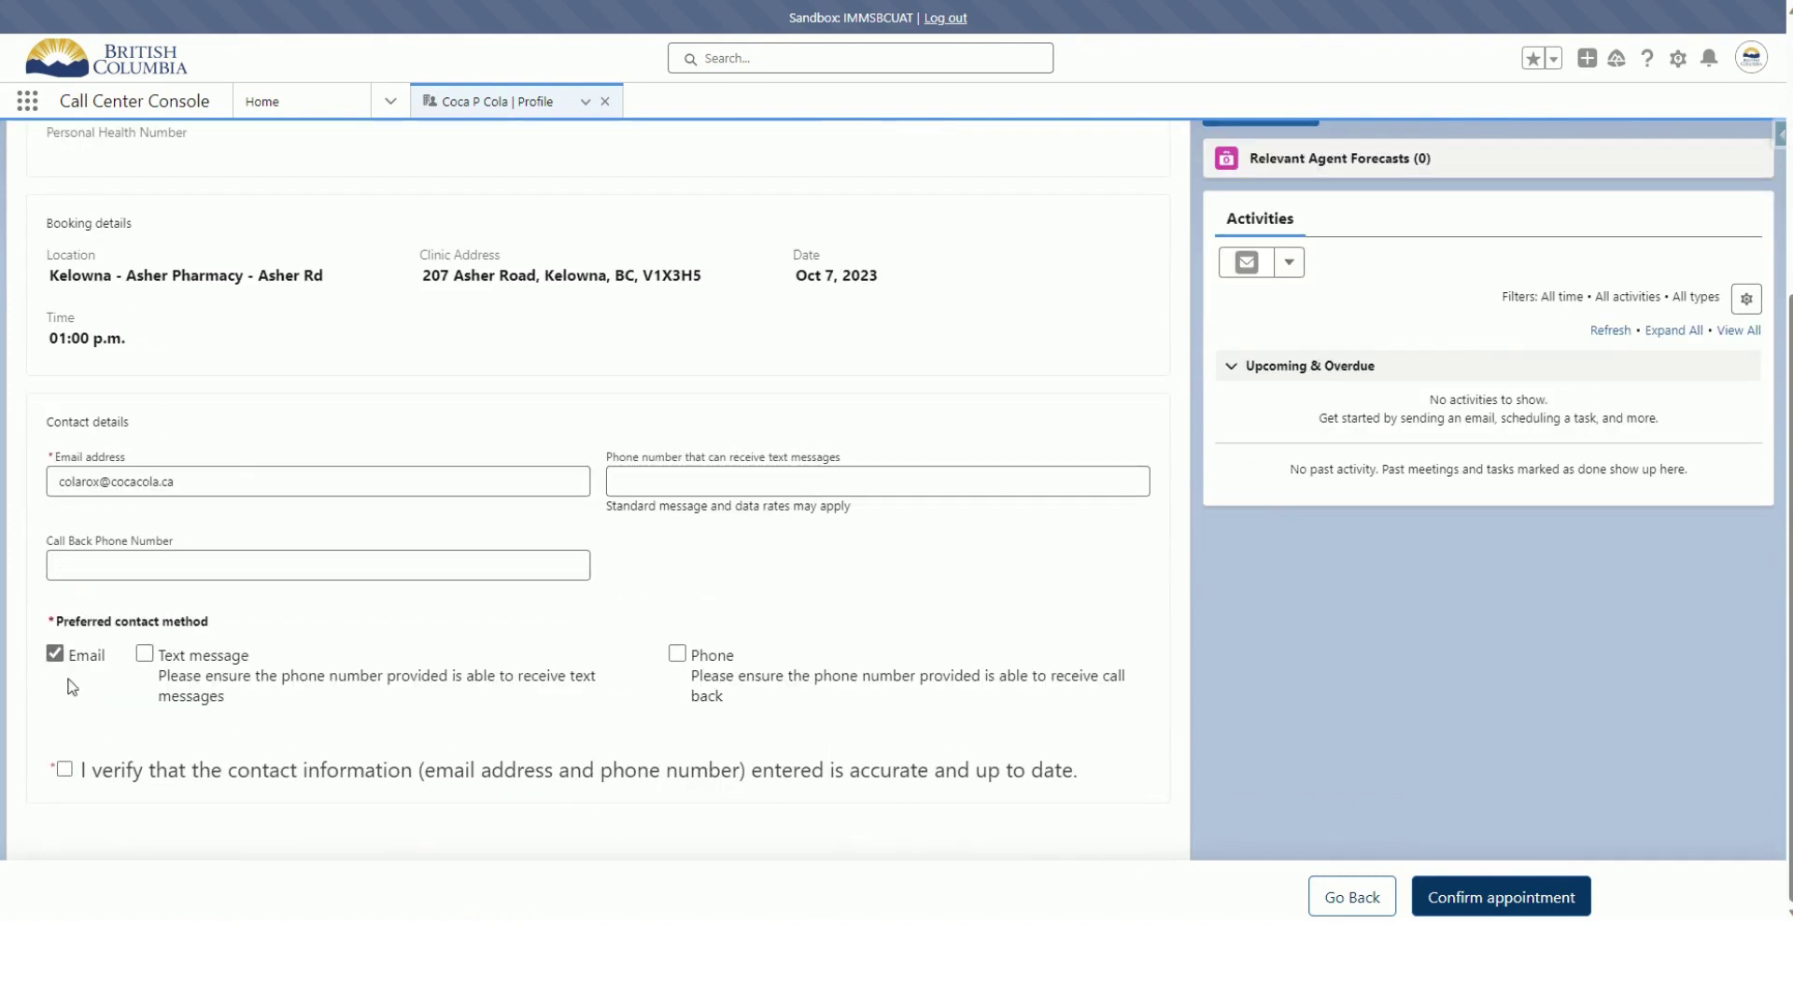
pyautogui.click(66, 771)
pyautogui.click(1469, 901)
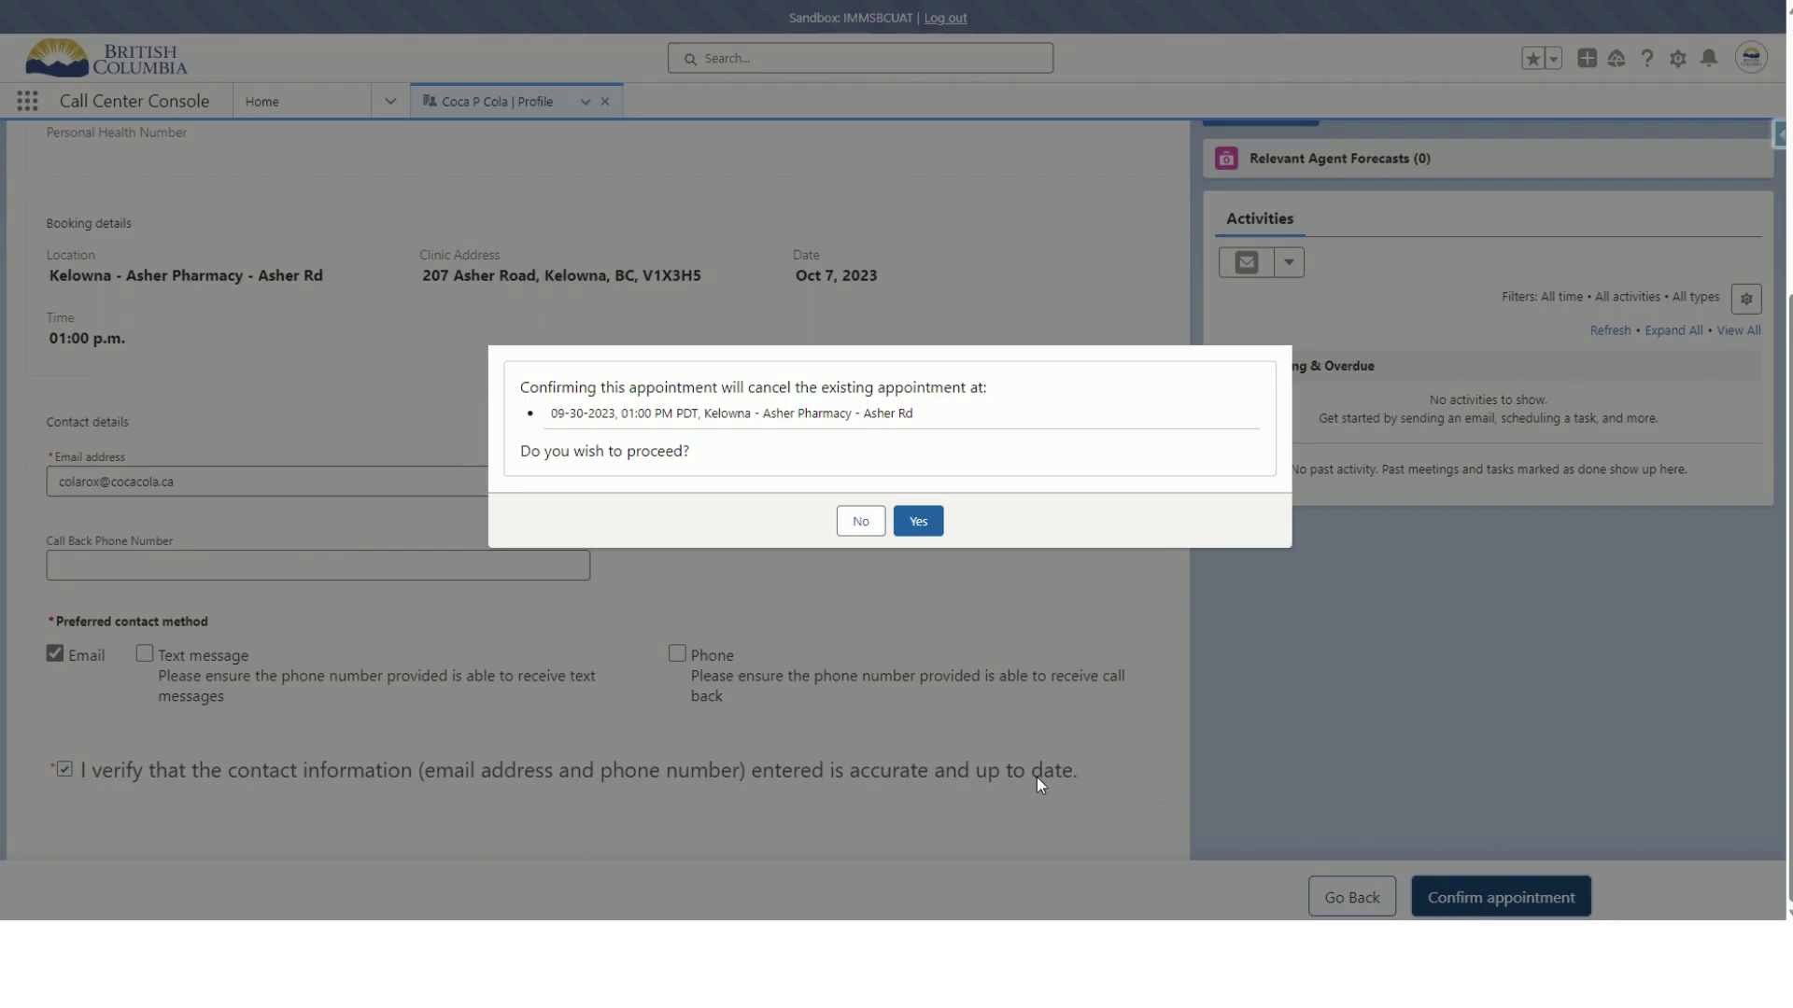
pyautogui.click(920, 523)
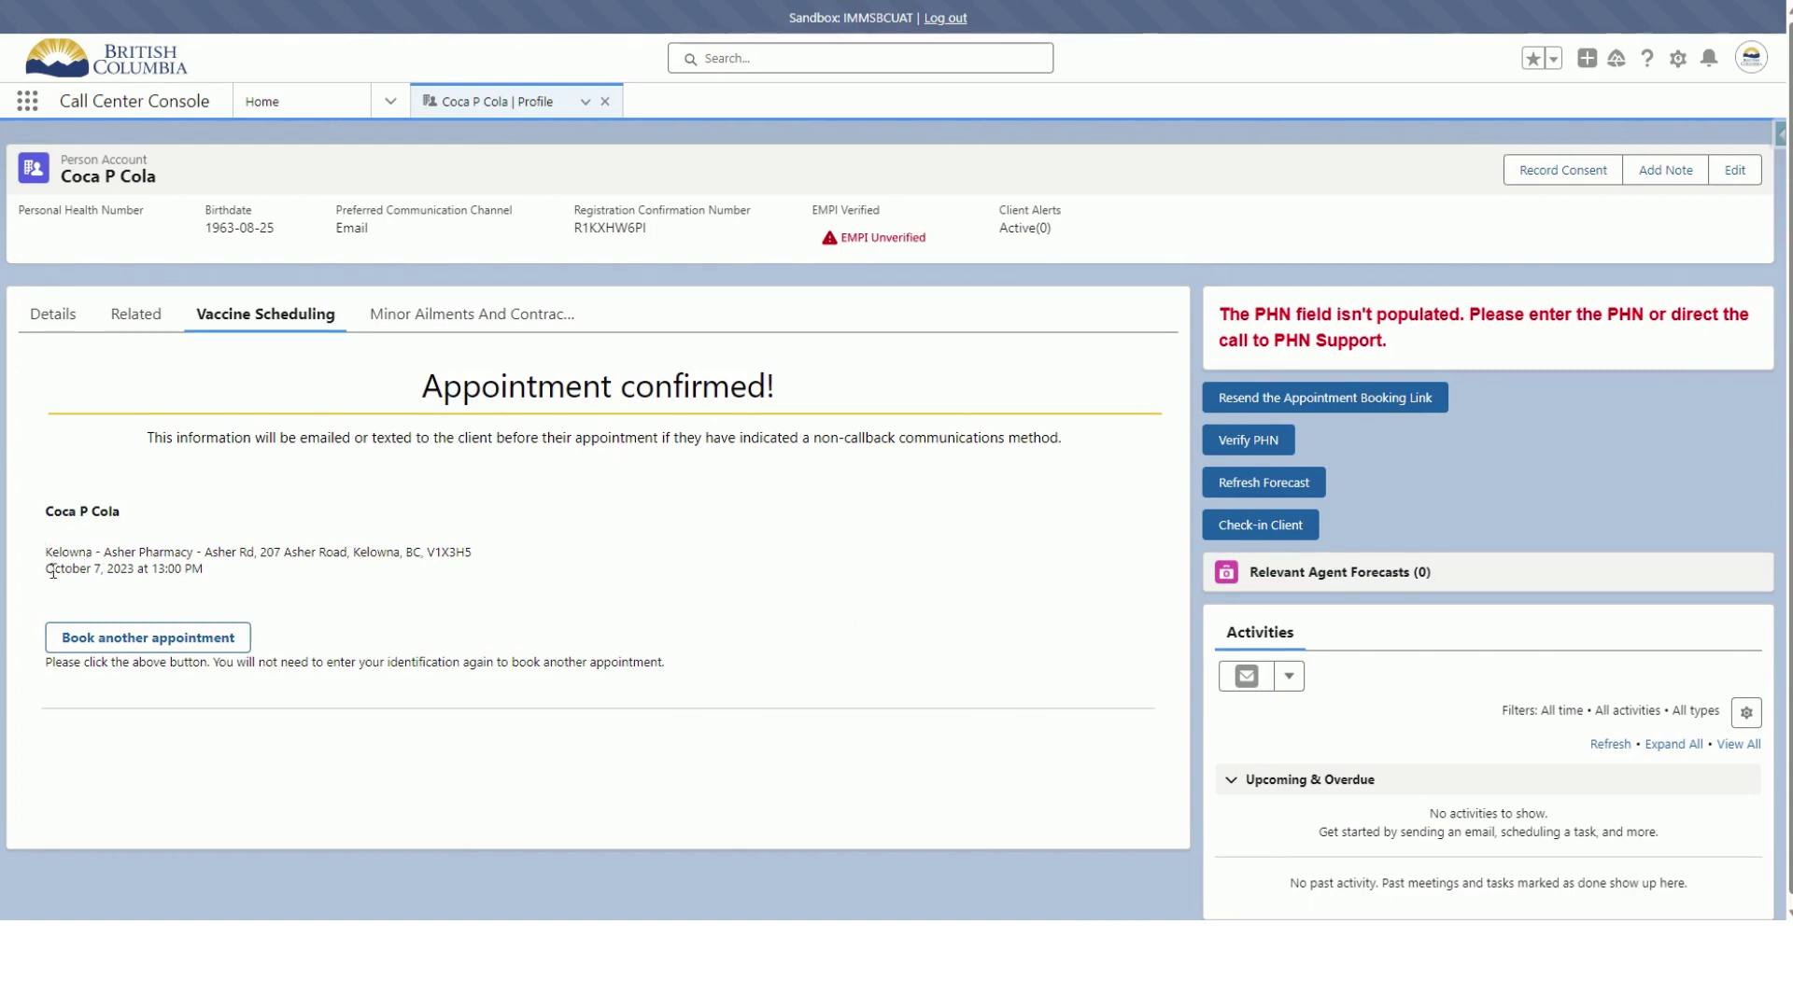
# - Check the date of the confirmed booking and review the statuses in the client's related appointments list
pyautogui.moveTo(44, 569); pyautogui.dragTo(237, 575)
pyautogui.click(142, 331)
pyautogui.scroll(-5, 334, 448)
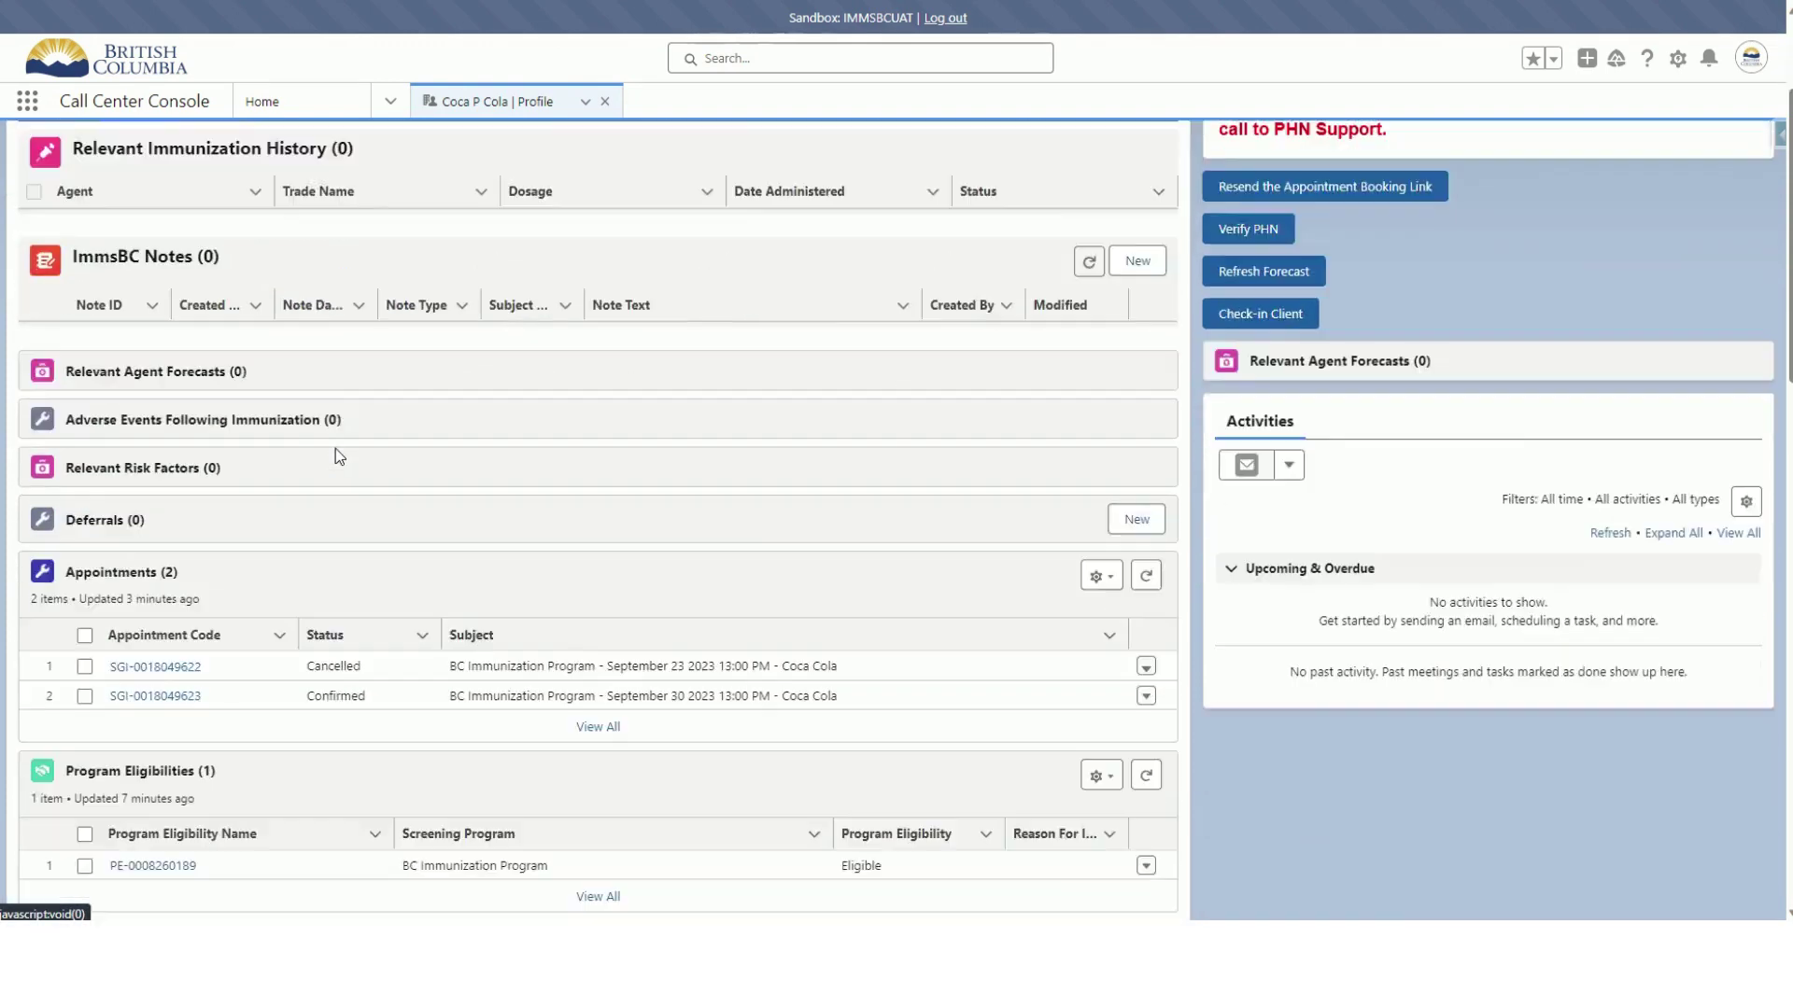
pyautogui.click(597, 522)
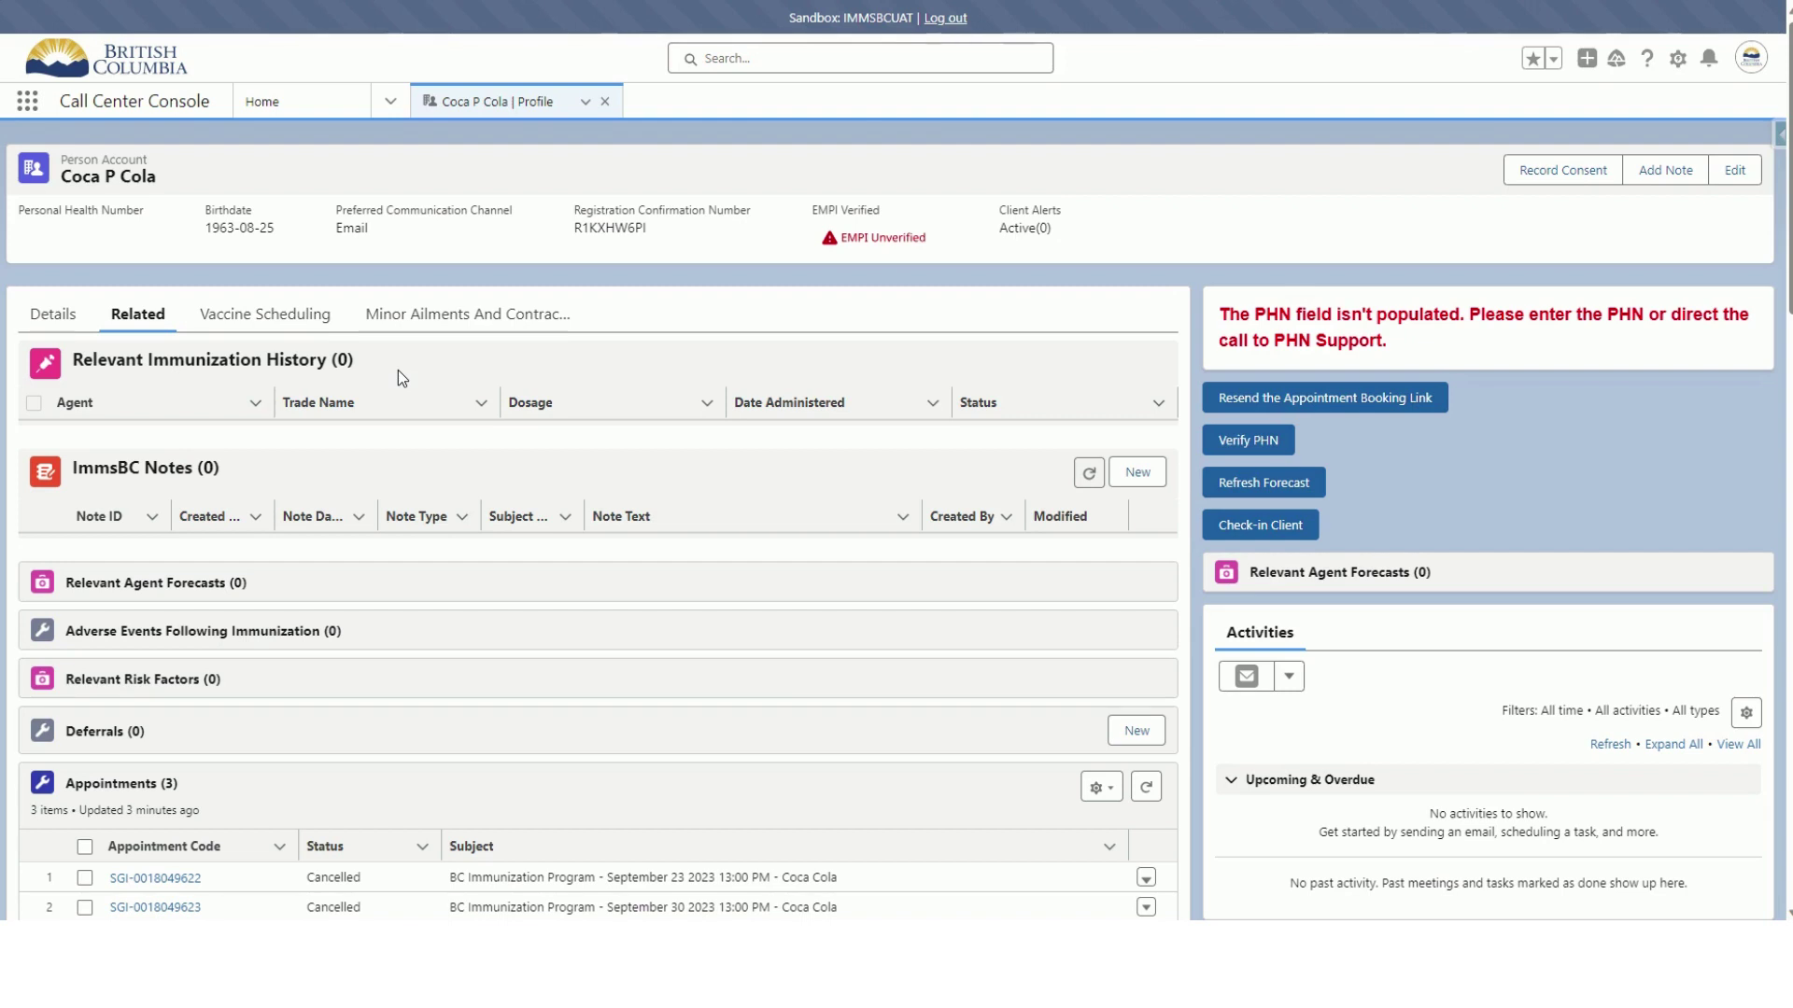
pyautogui.scroll(-2, 398, 369)
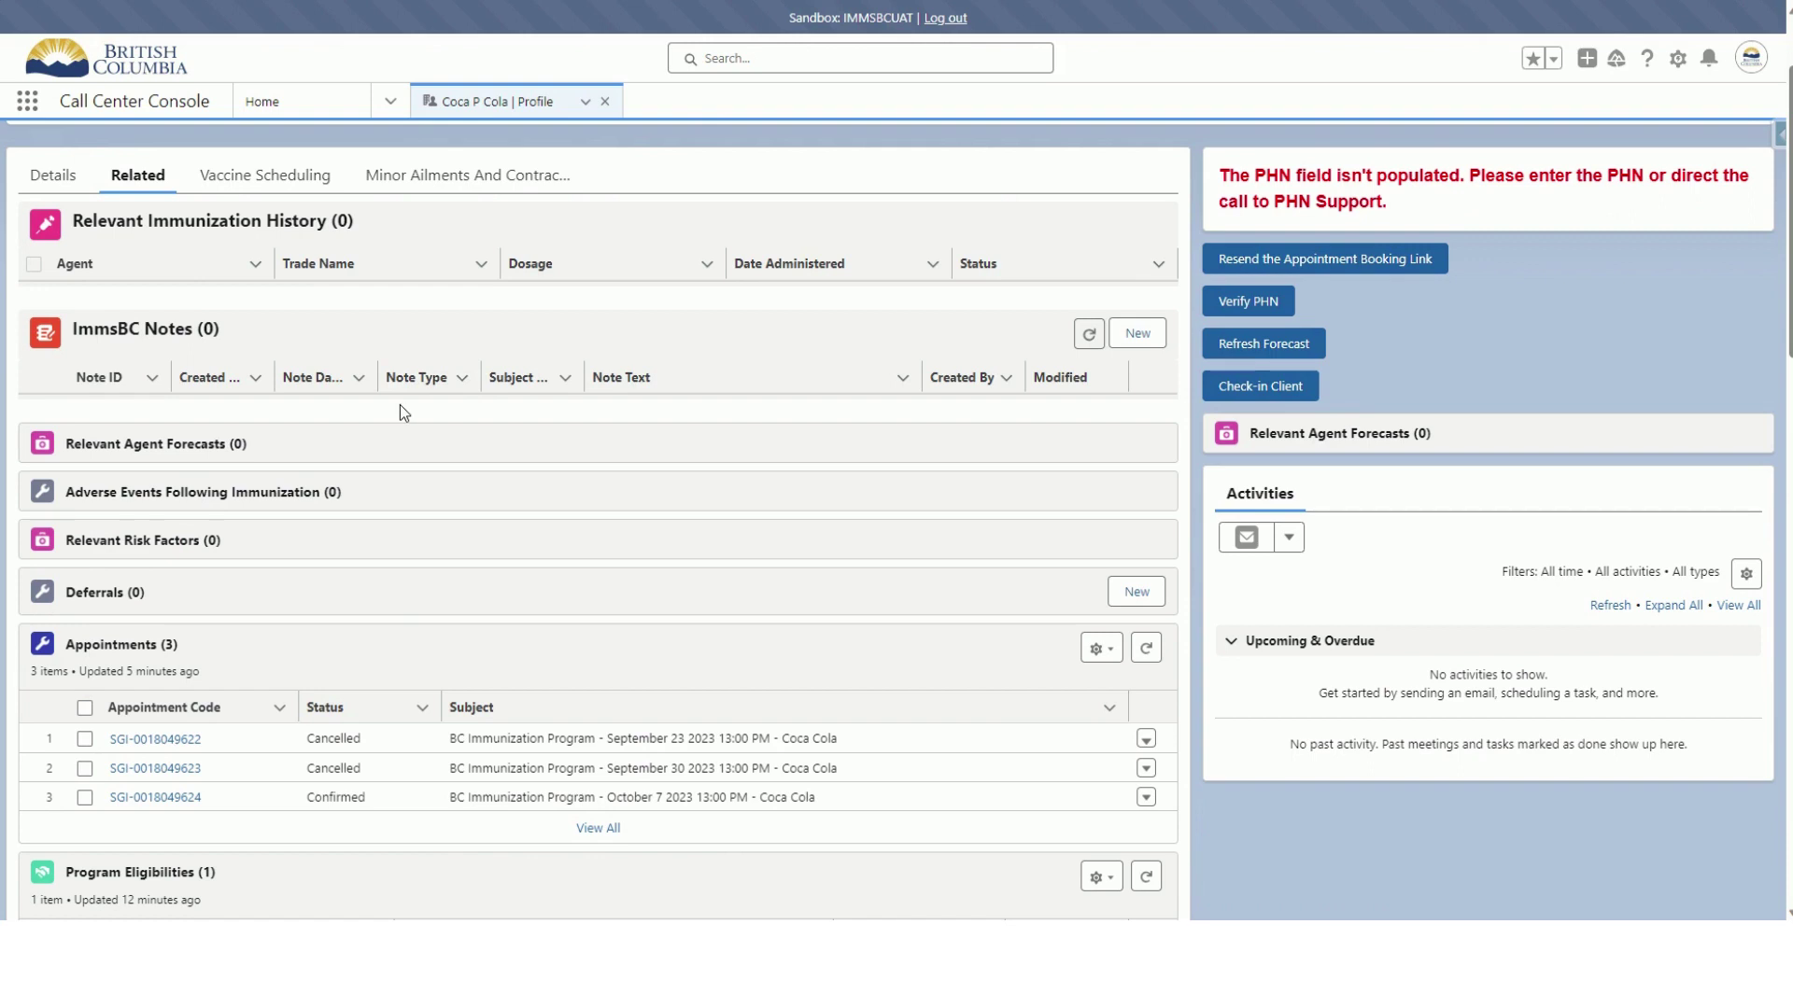
pyautogui.scroll(2, 399, 406)
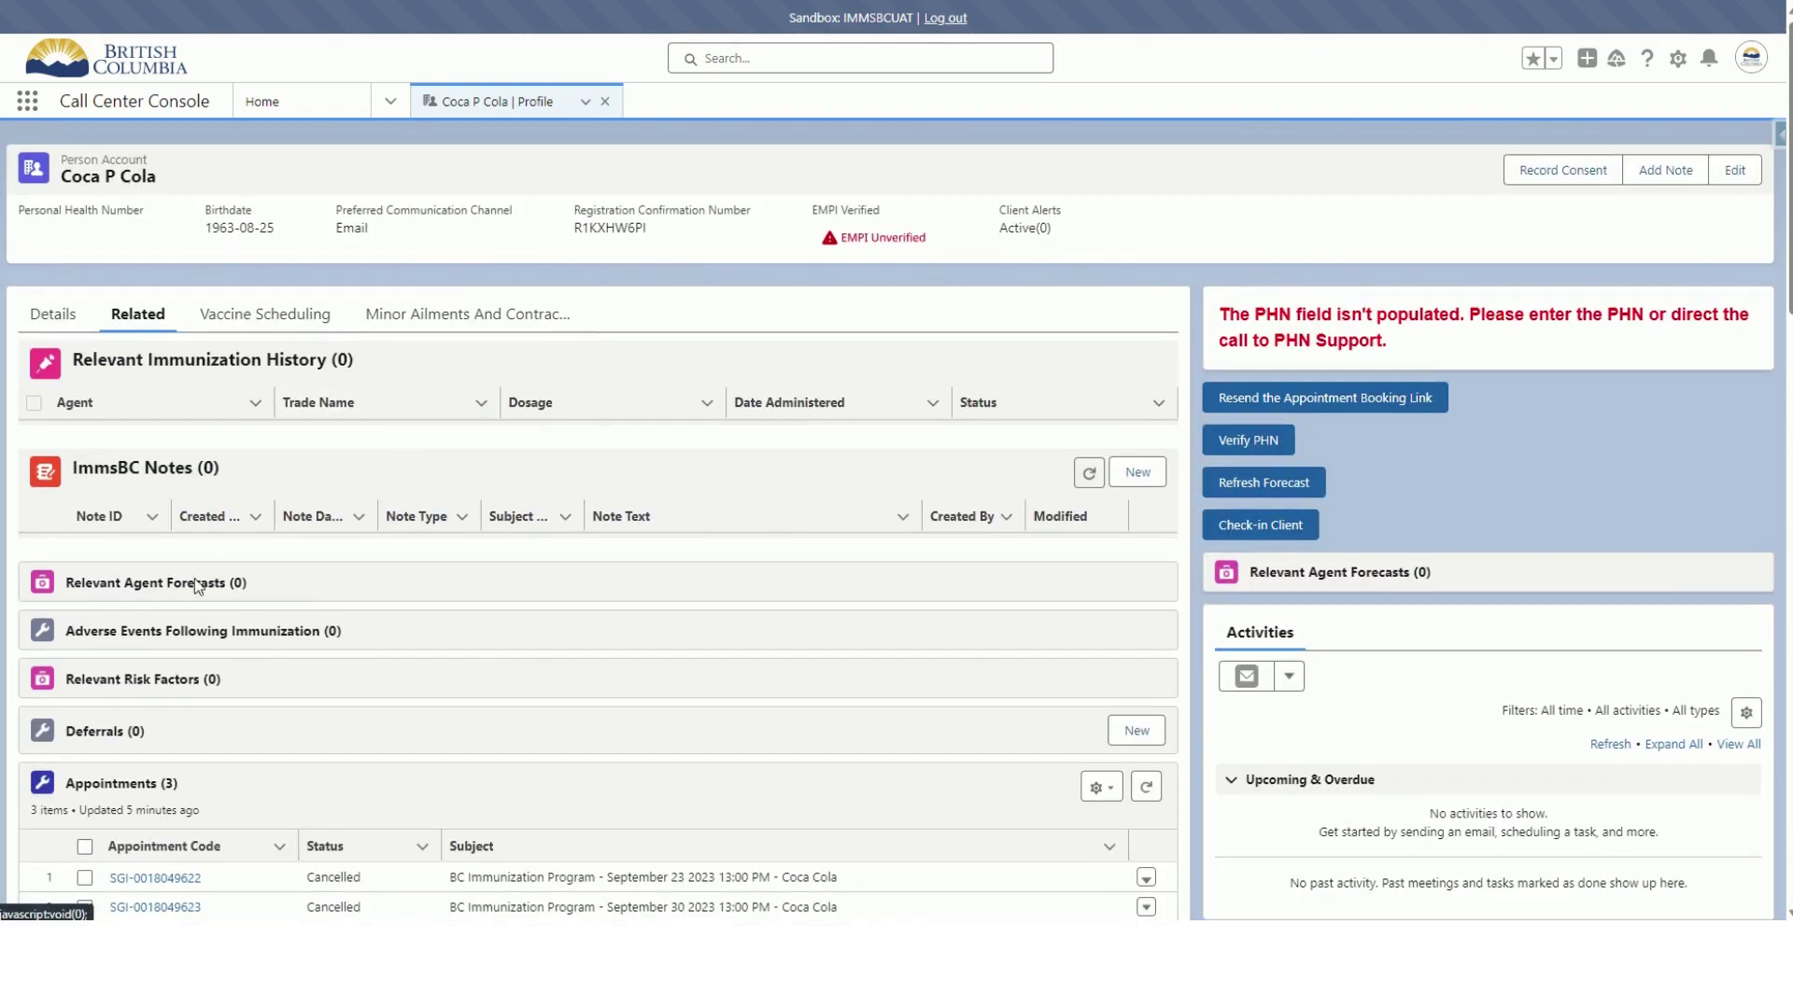
pyautogui.scroll(-2, 340, 714)
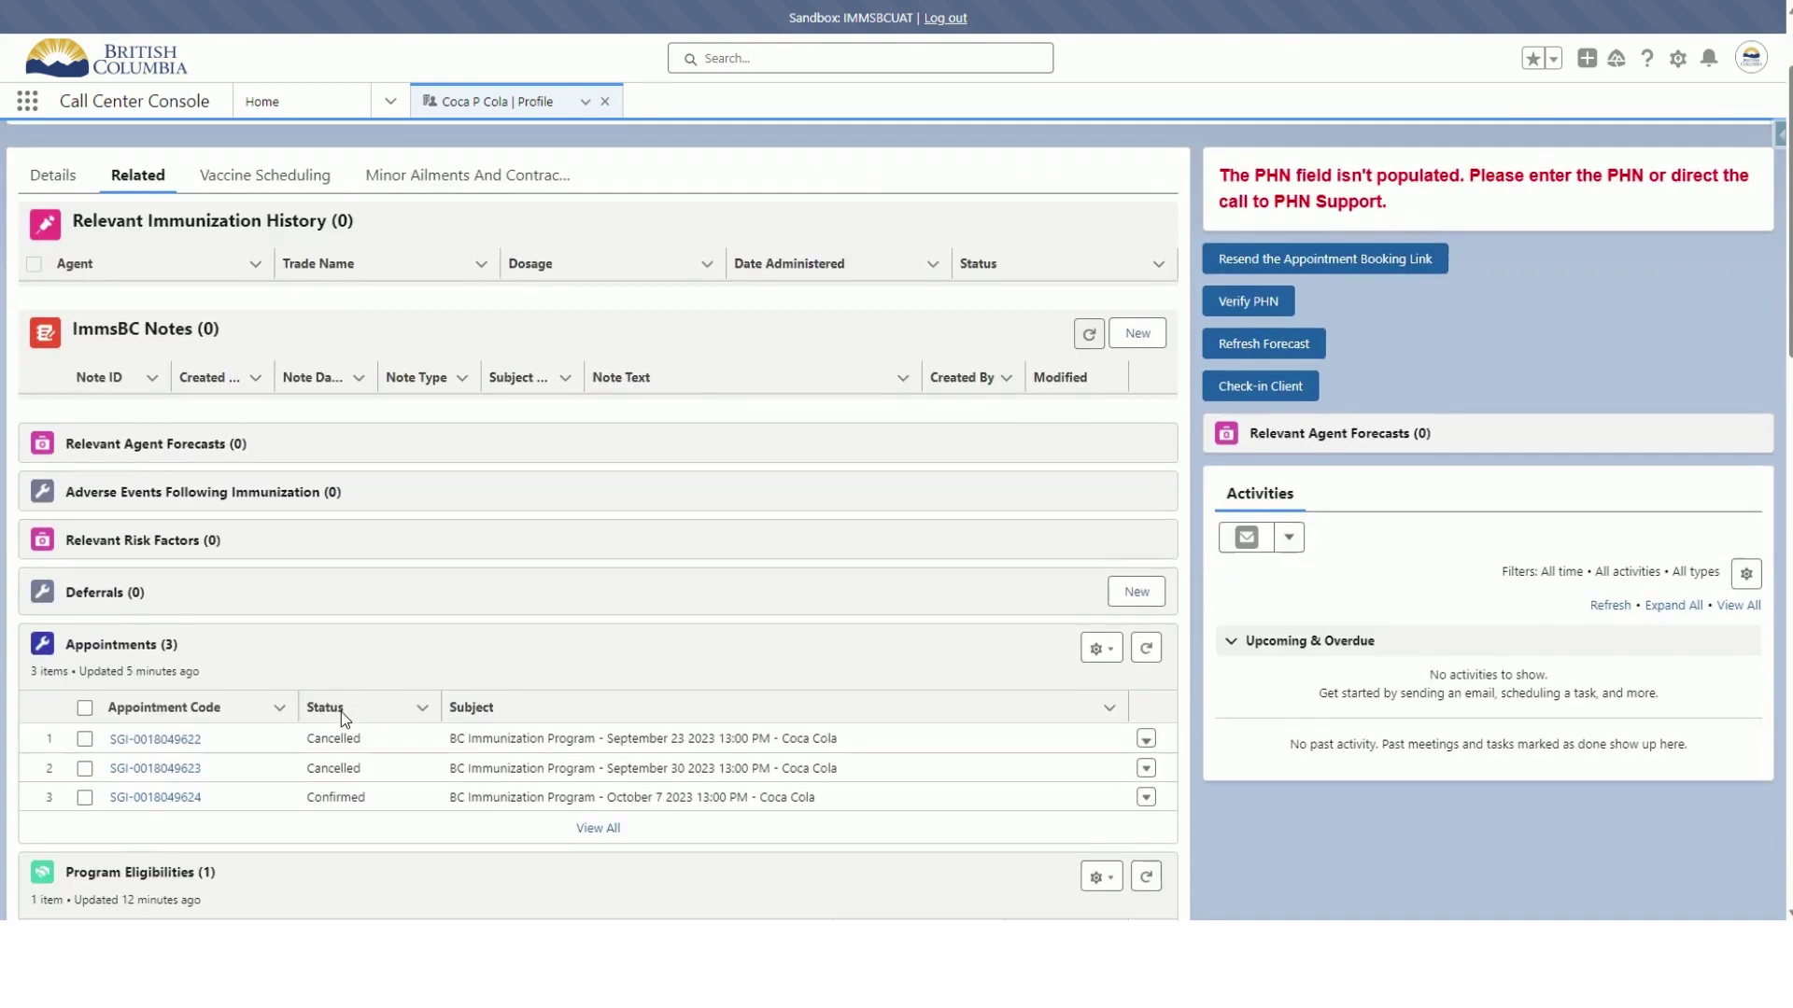
# - Open the client's October 7, 2023 appointment record, cancel the appointment, and return to the client's profile
pyautogui.scroll(-2, 340, 711)
pyautogui.moveTo(155, 660)
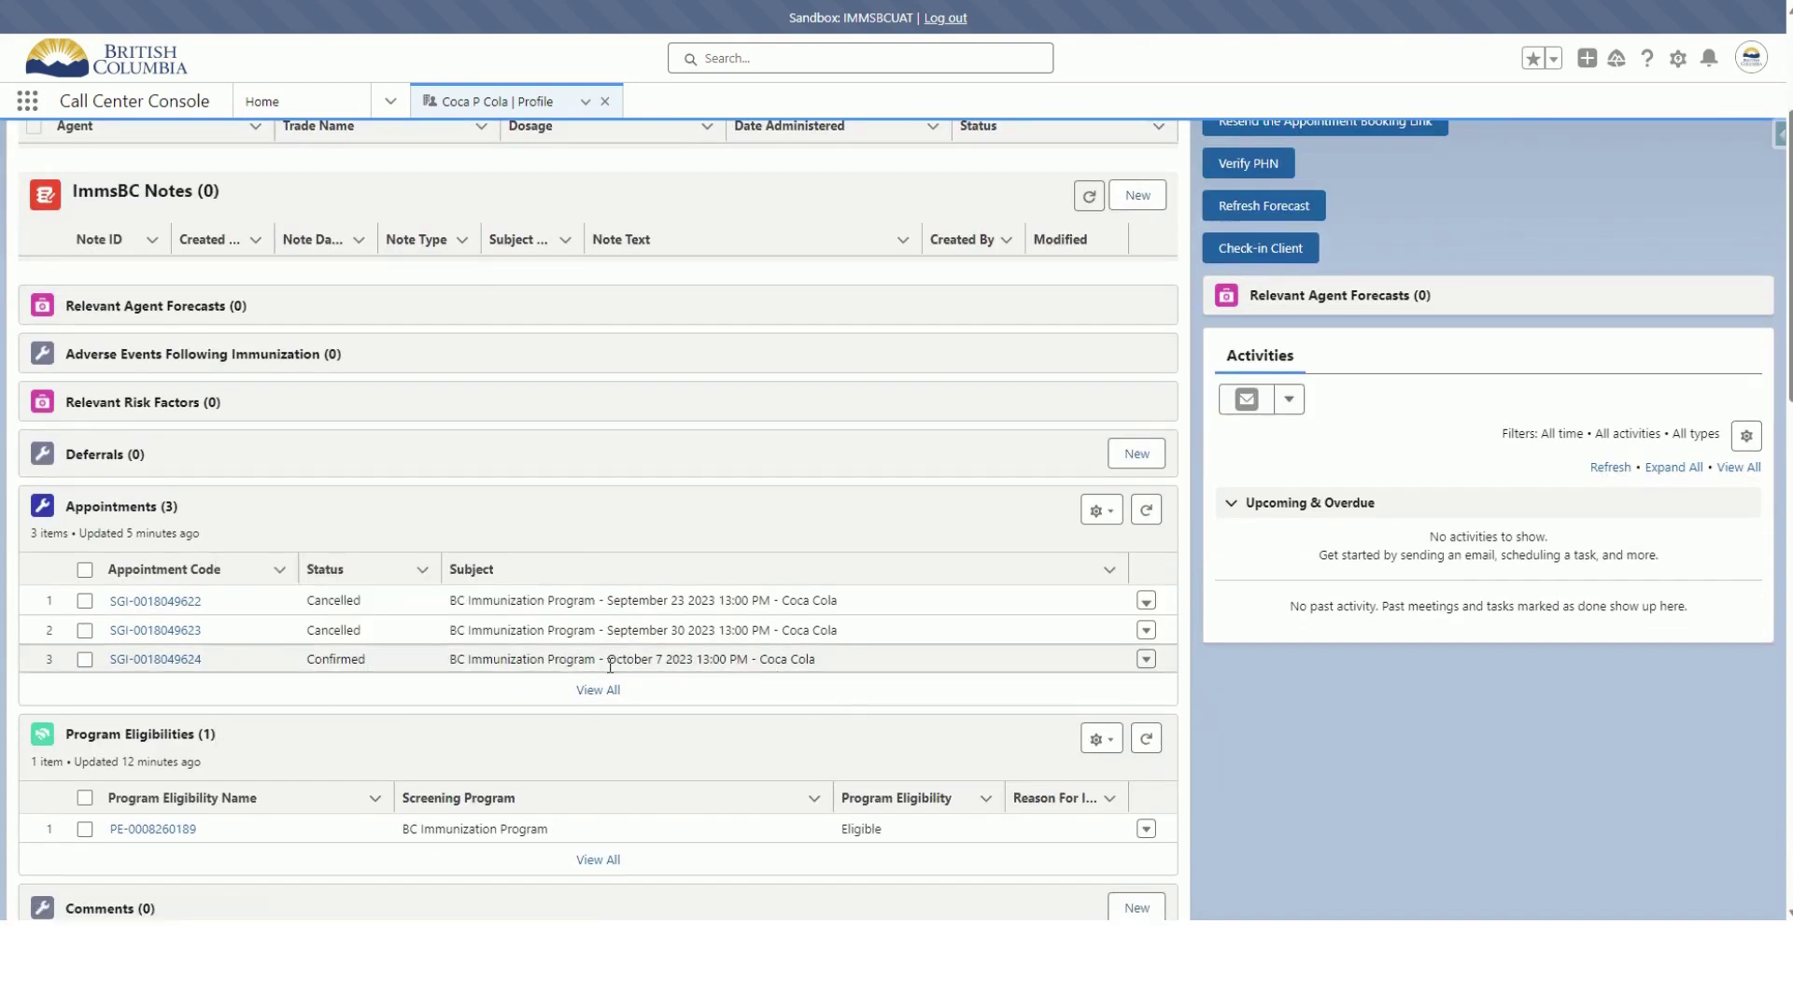
pyautogui.click(153, 661)
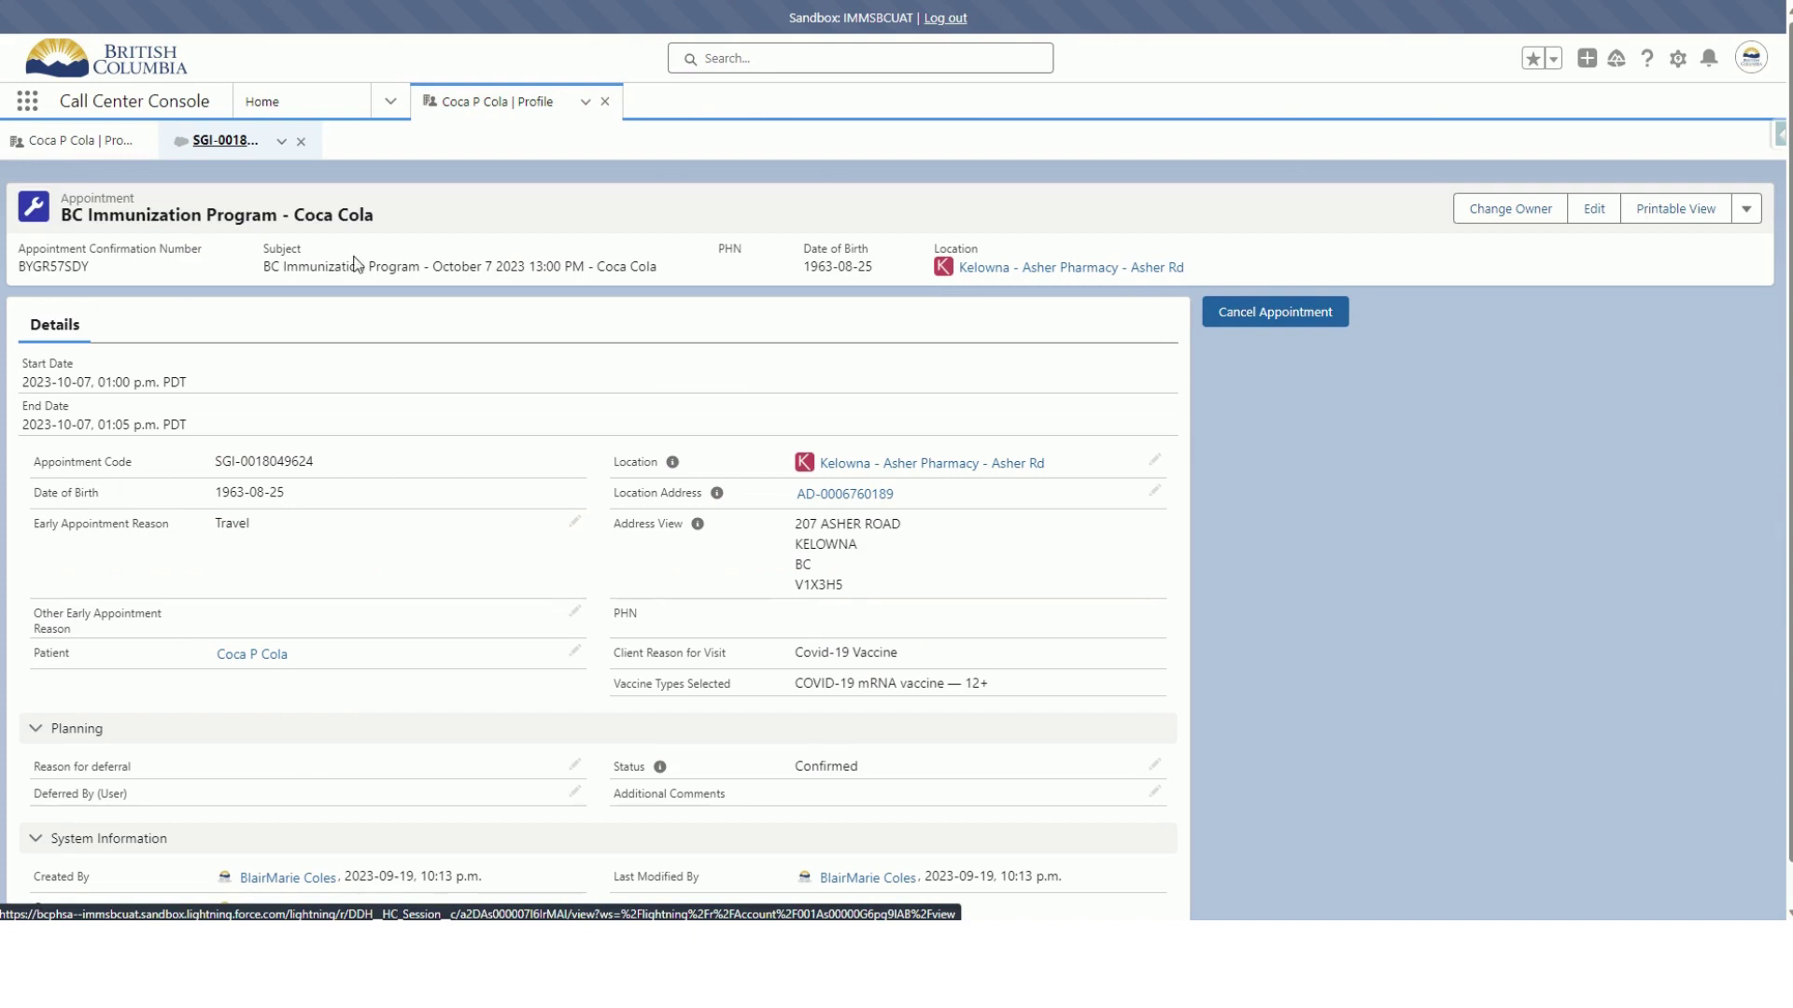
pyautogui.click(1238, 323)
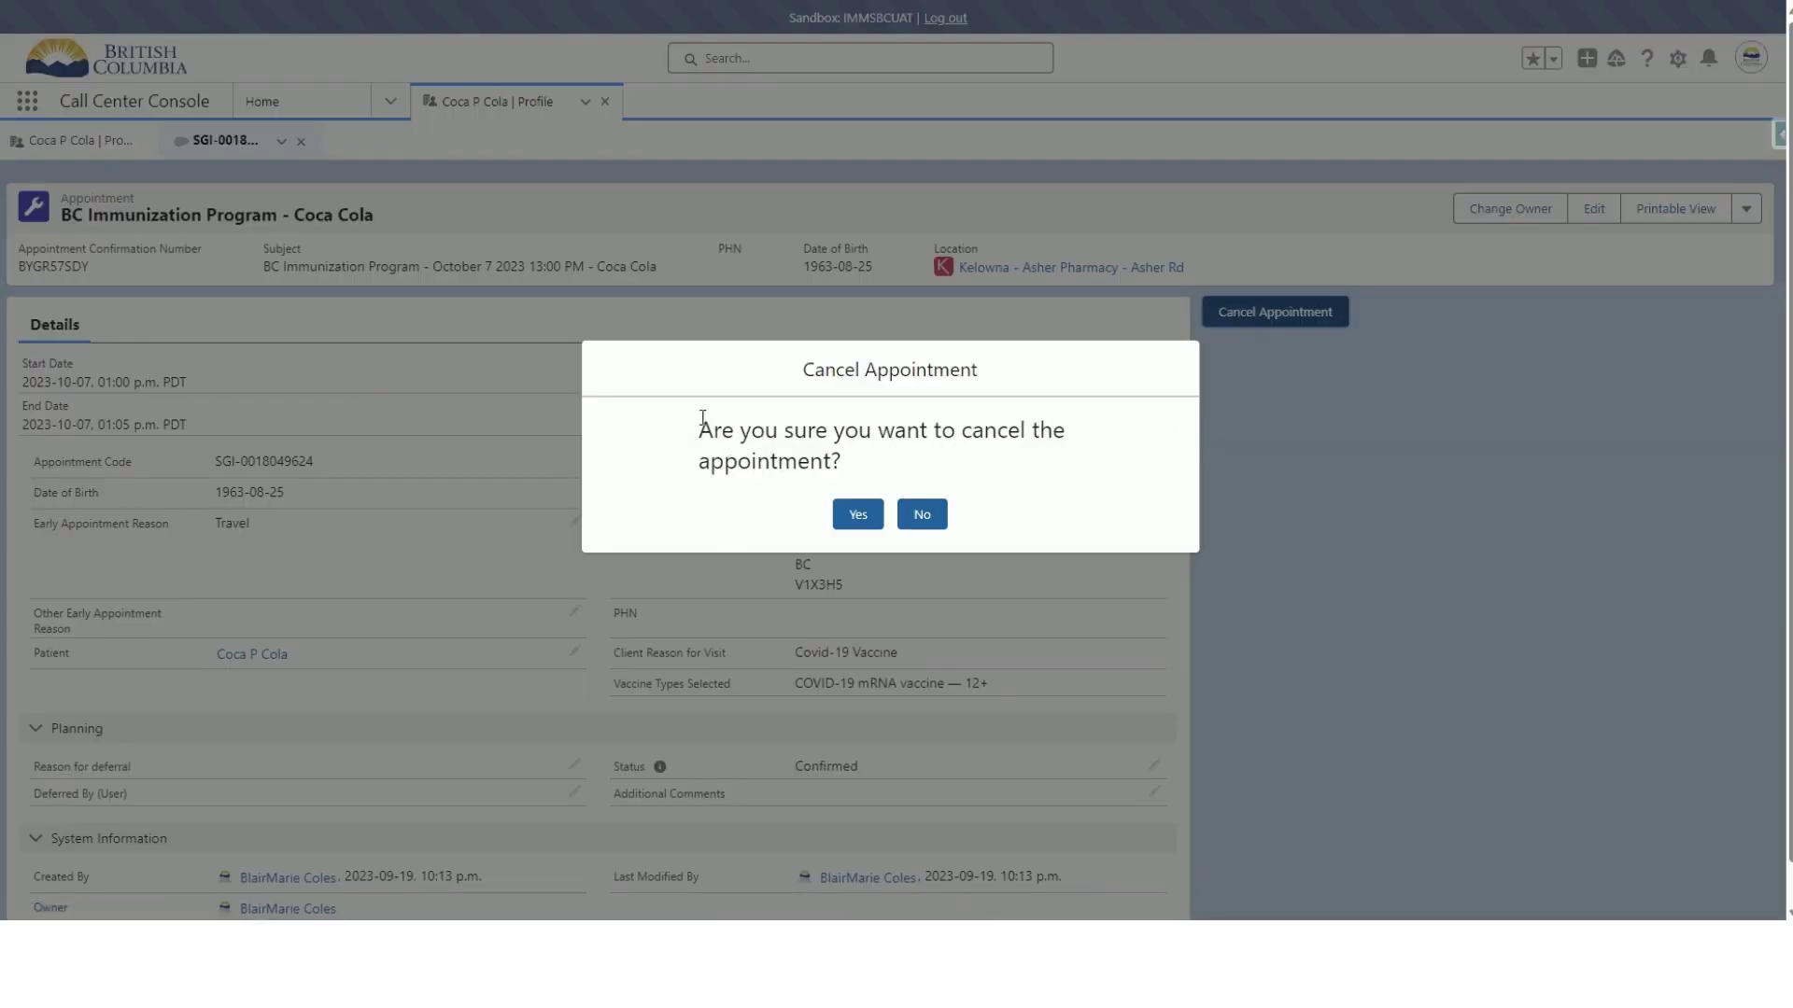
pyautogui.click(858, 516)
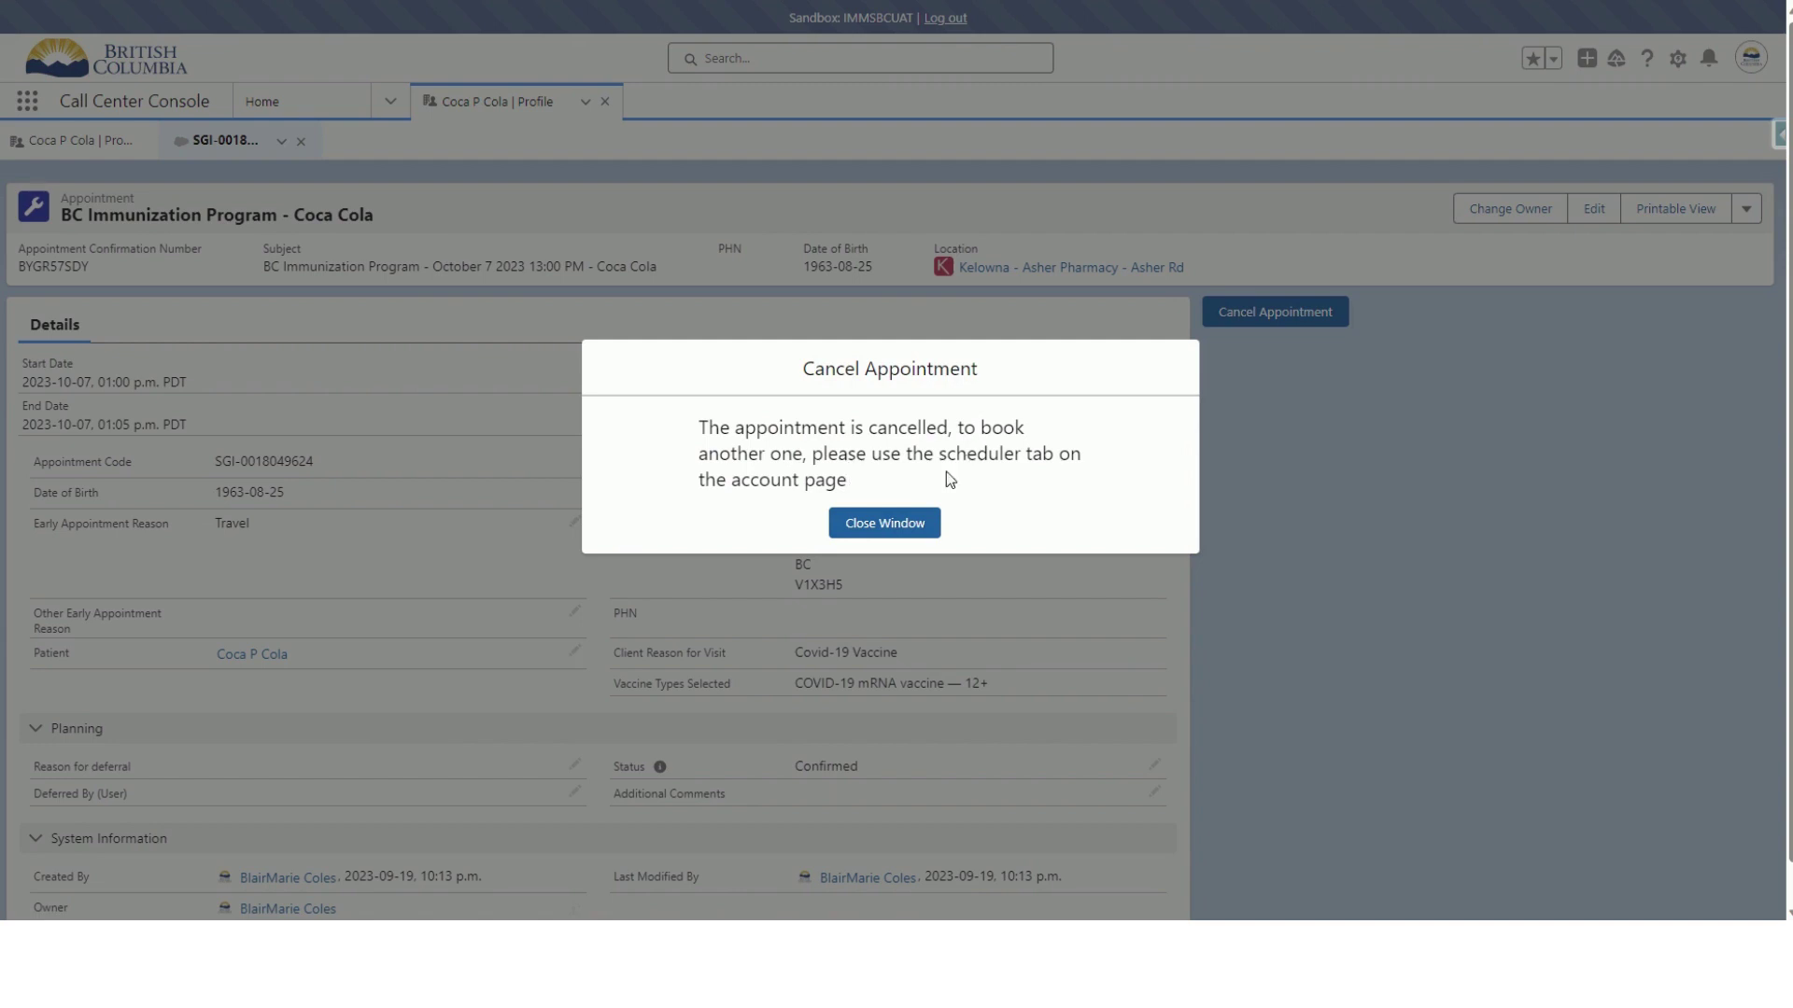
pyautogui.click(905, 524)
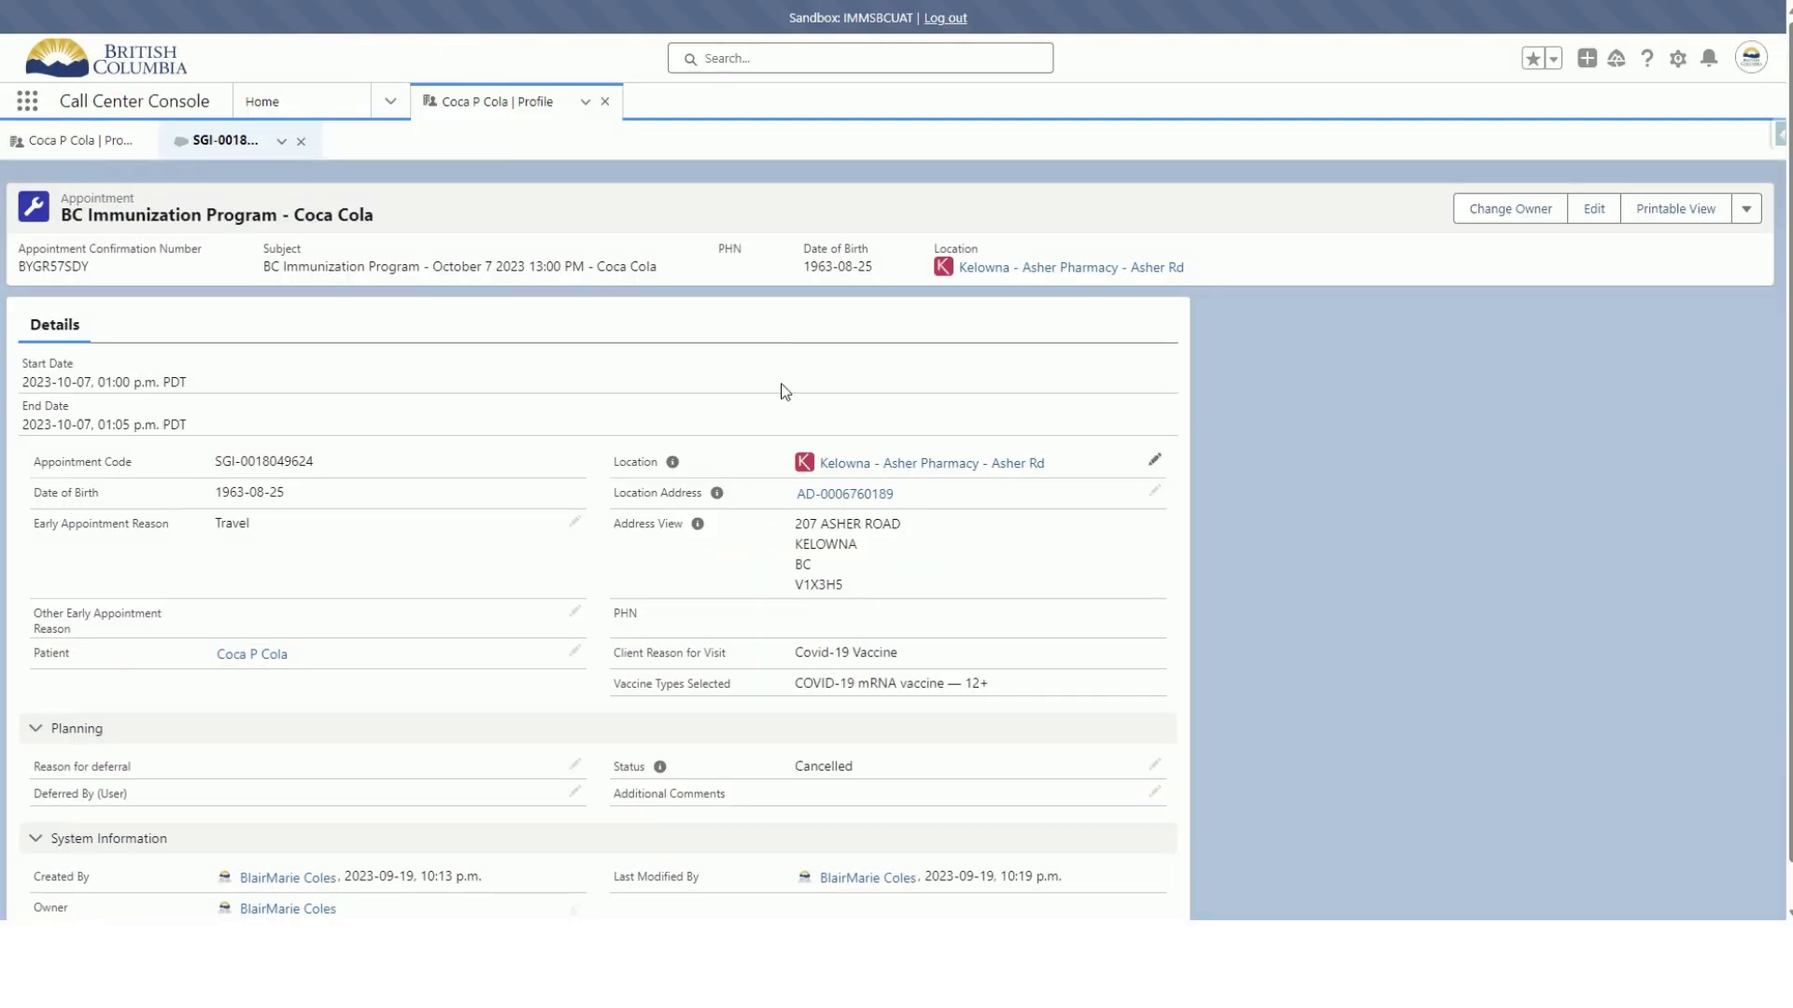
pyautogui.click(70, 142)
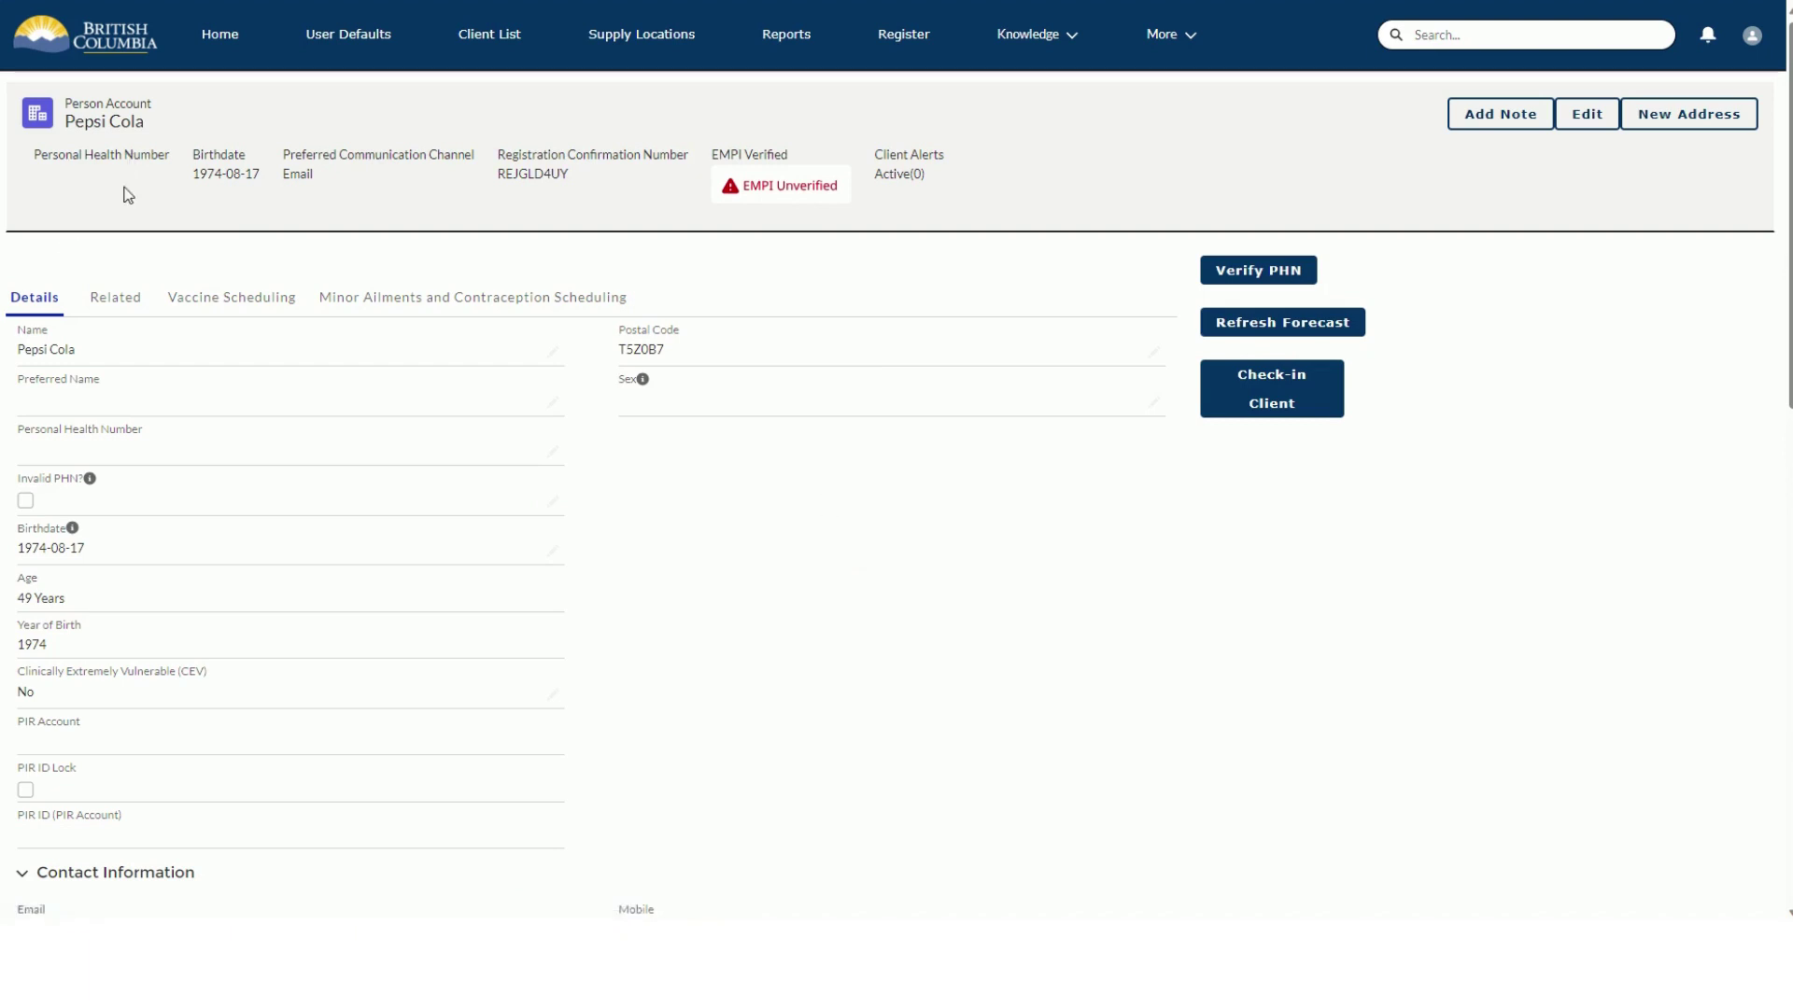
# - Review the appointments and program eligibilities in the client's related records
pyautogui.click(114, 303)
pyautogui.scroll(-5, 289, 564)
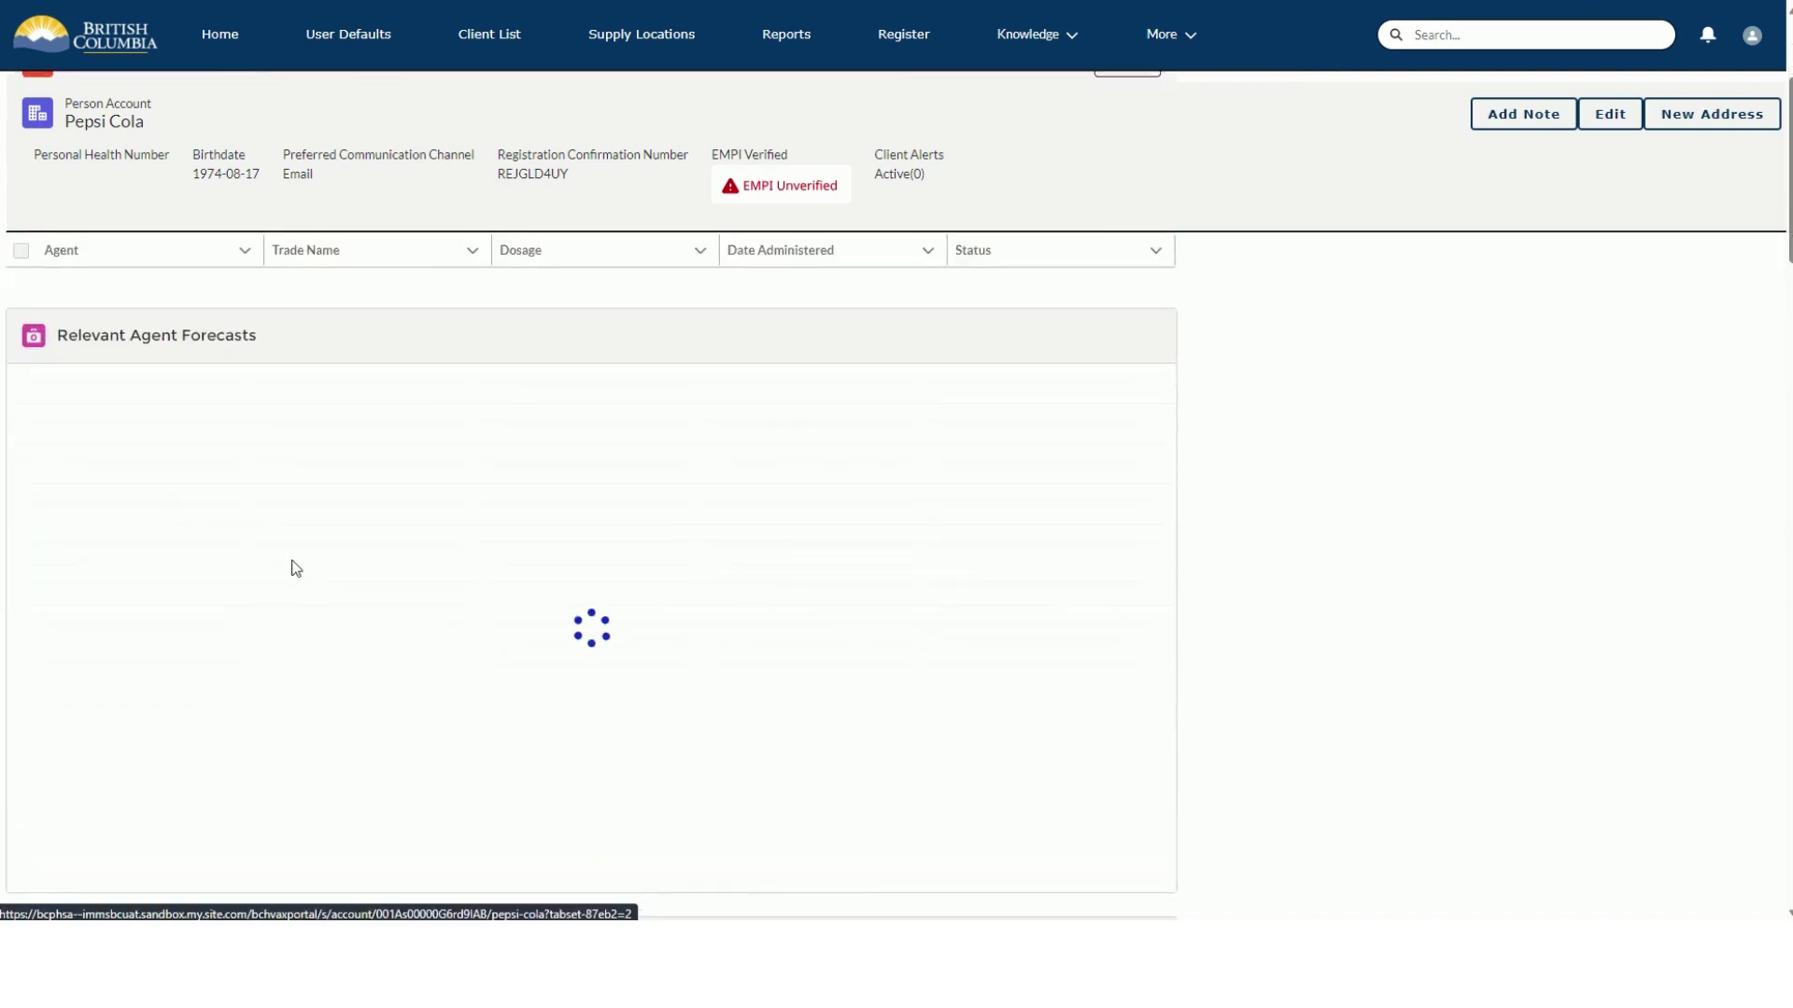
pyautogui.scroll(-5, 296, 568)
pyautogui.scroll(-8, 296, 569)
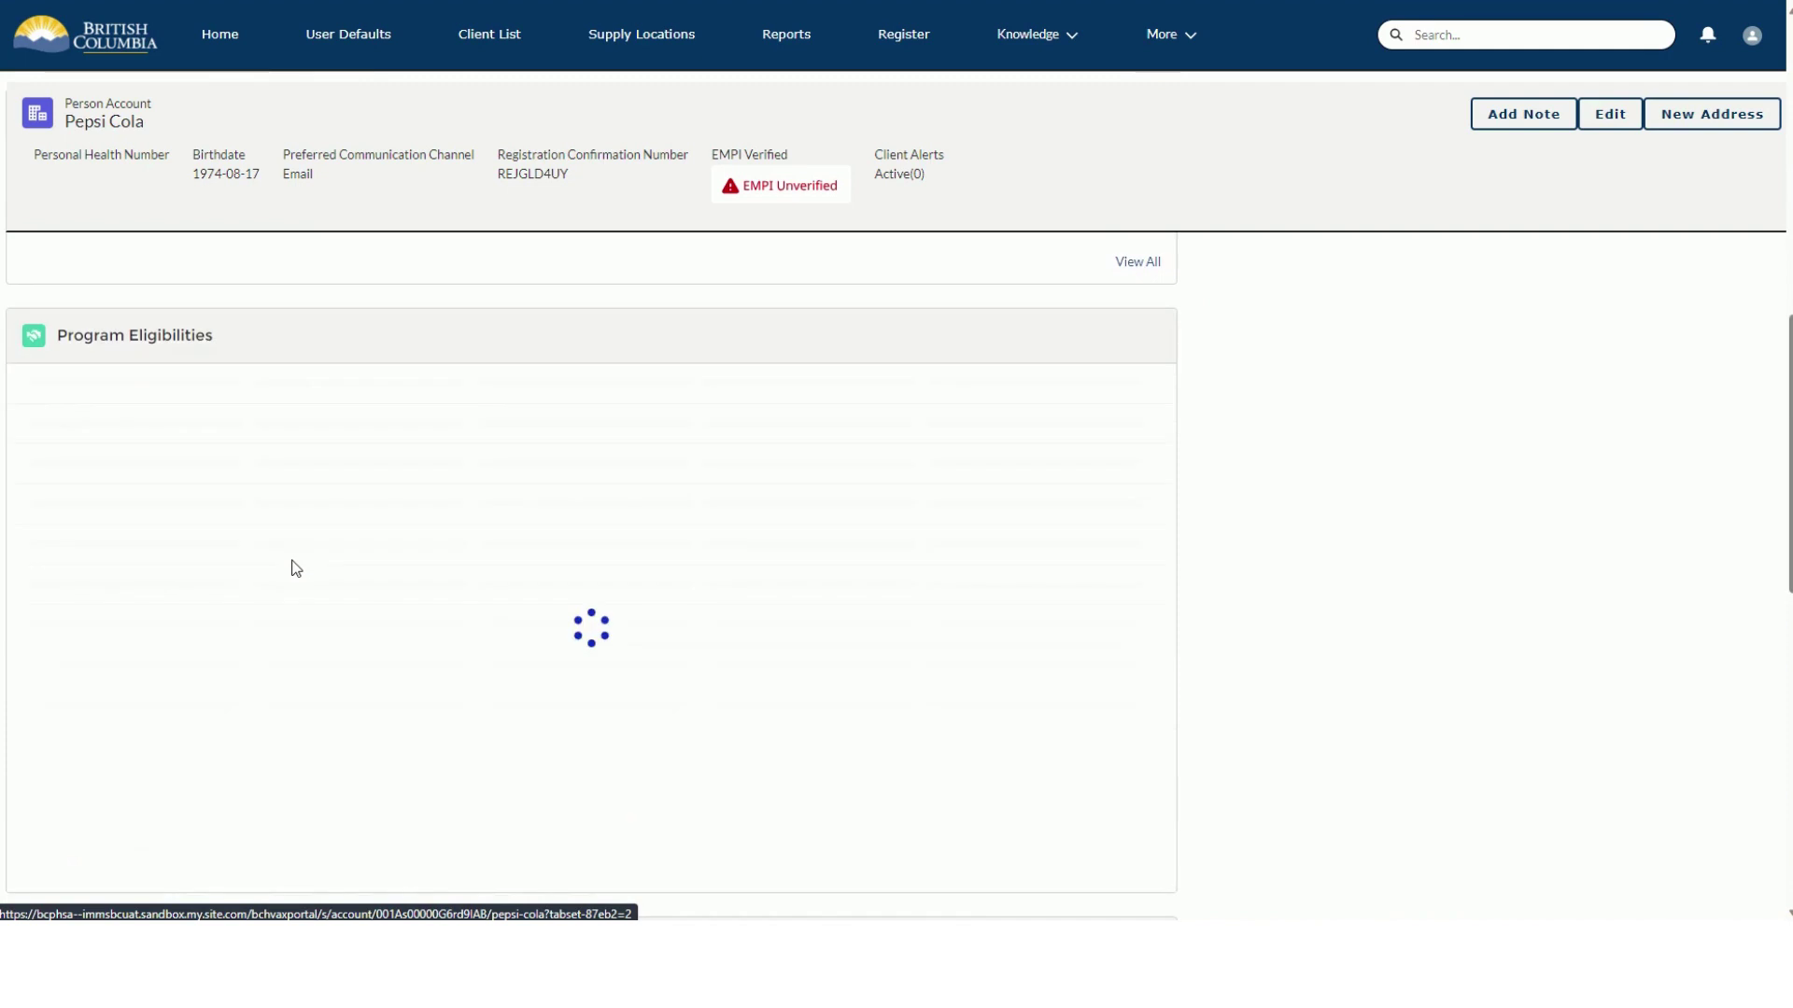
pyautogui.scroll(2, 295, 568)
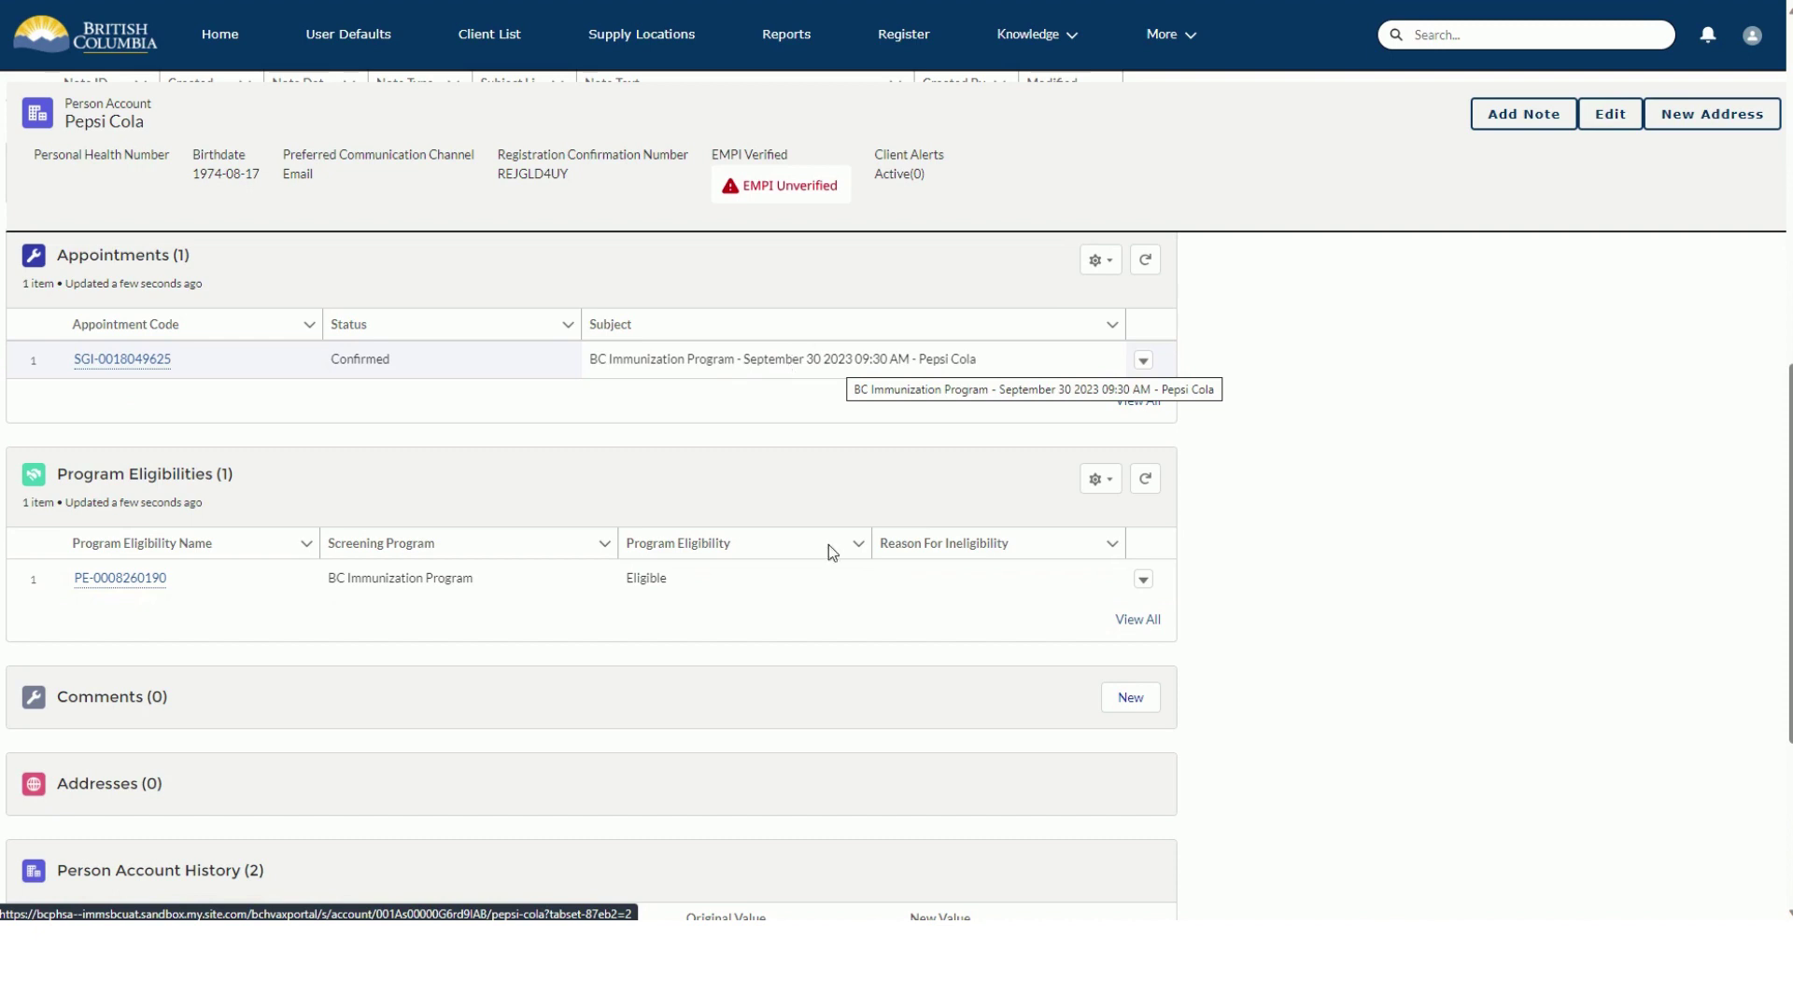
pyautogui.click(760, 542)
pyautogui.scroll(3, 762, 542)
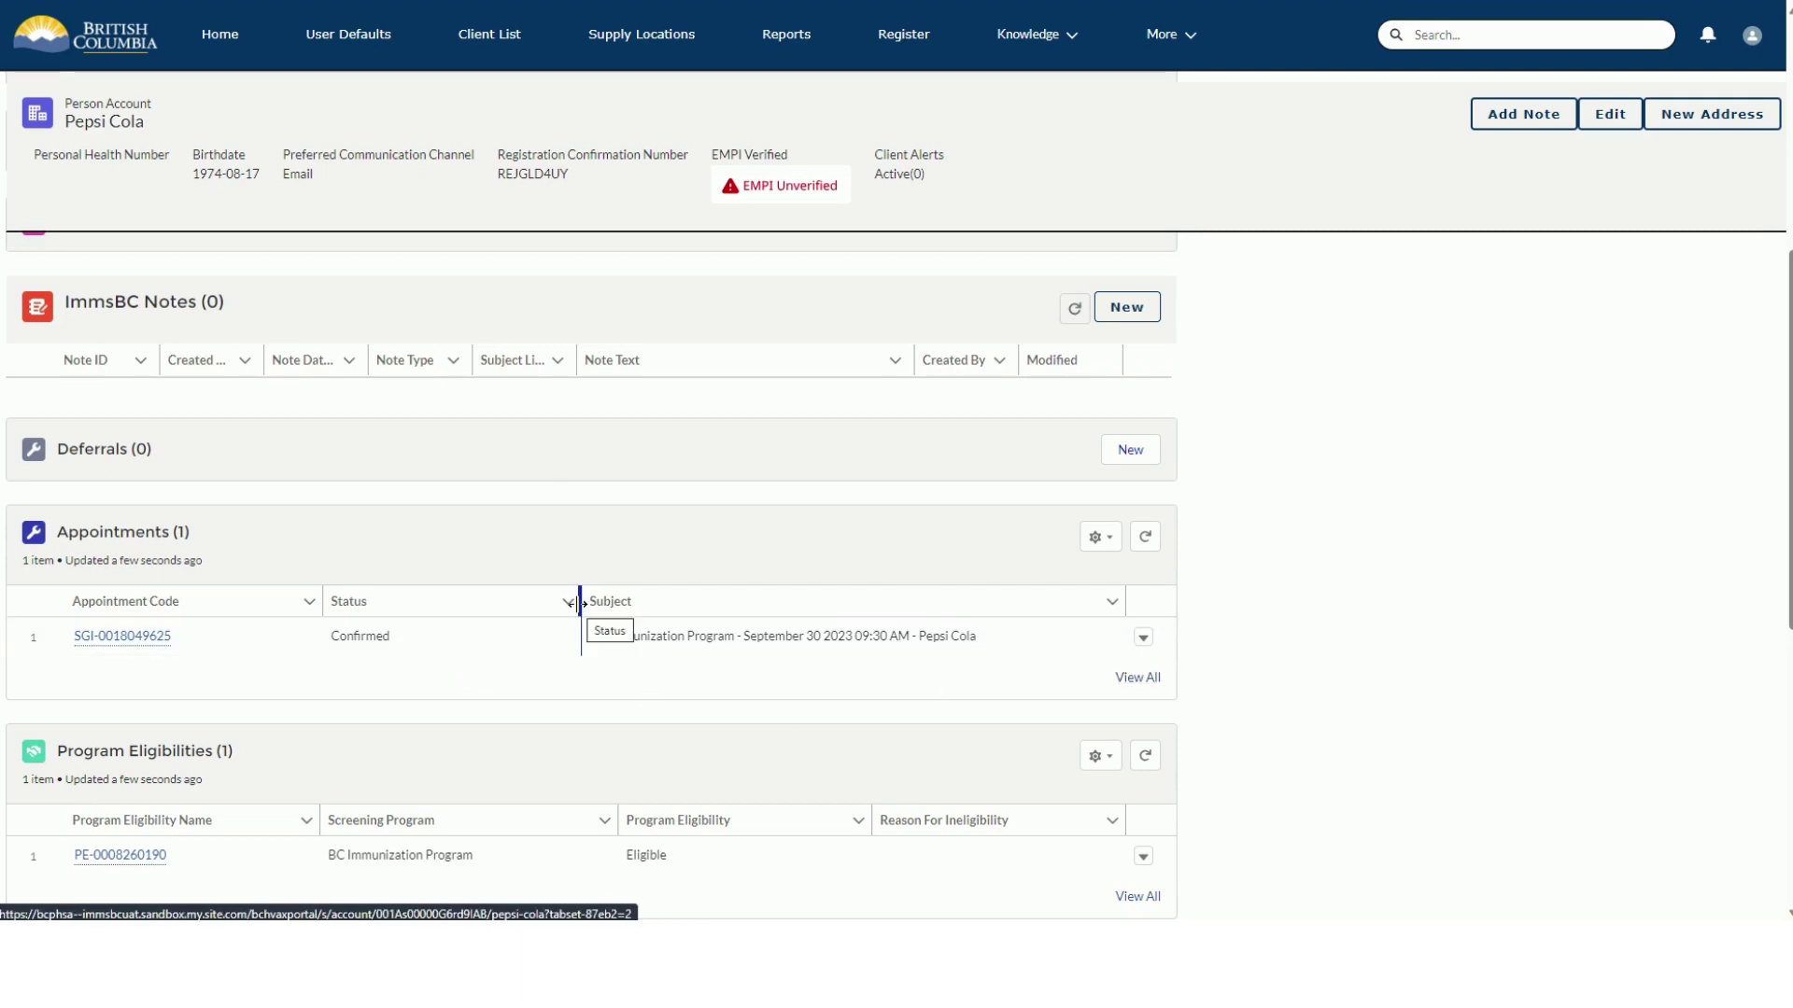
# - Check in the client, confirming to proceed without a vaccine forecast, and dismiss the contact information reminder
pyautogui.scroll(10, 579, 603)
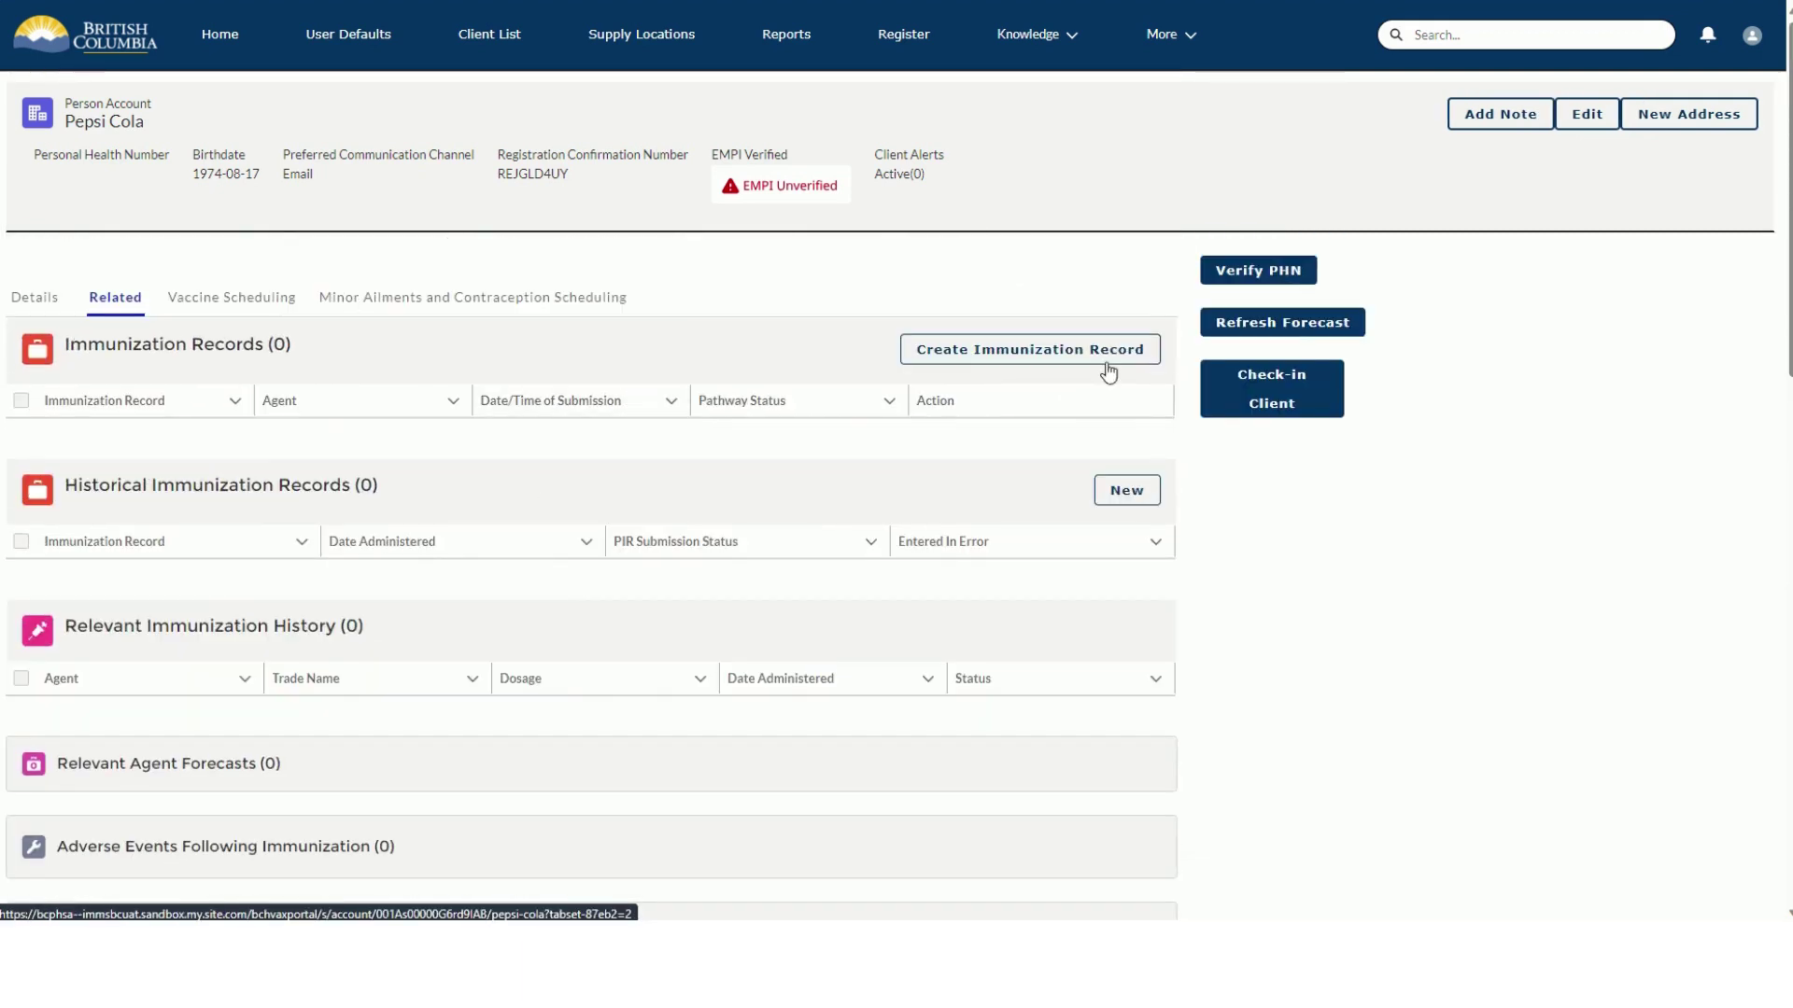
pyautogui.click(1262, 413)
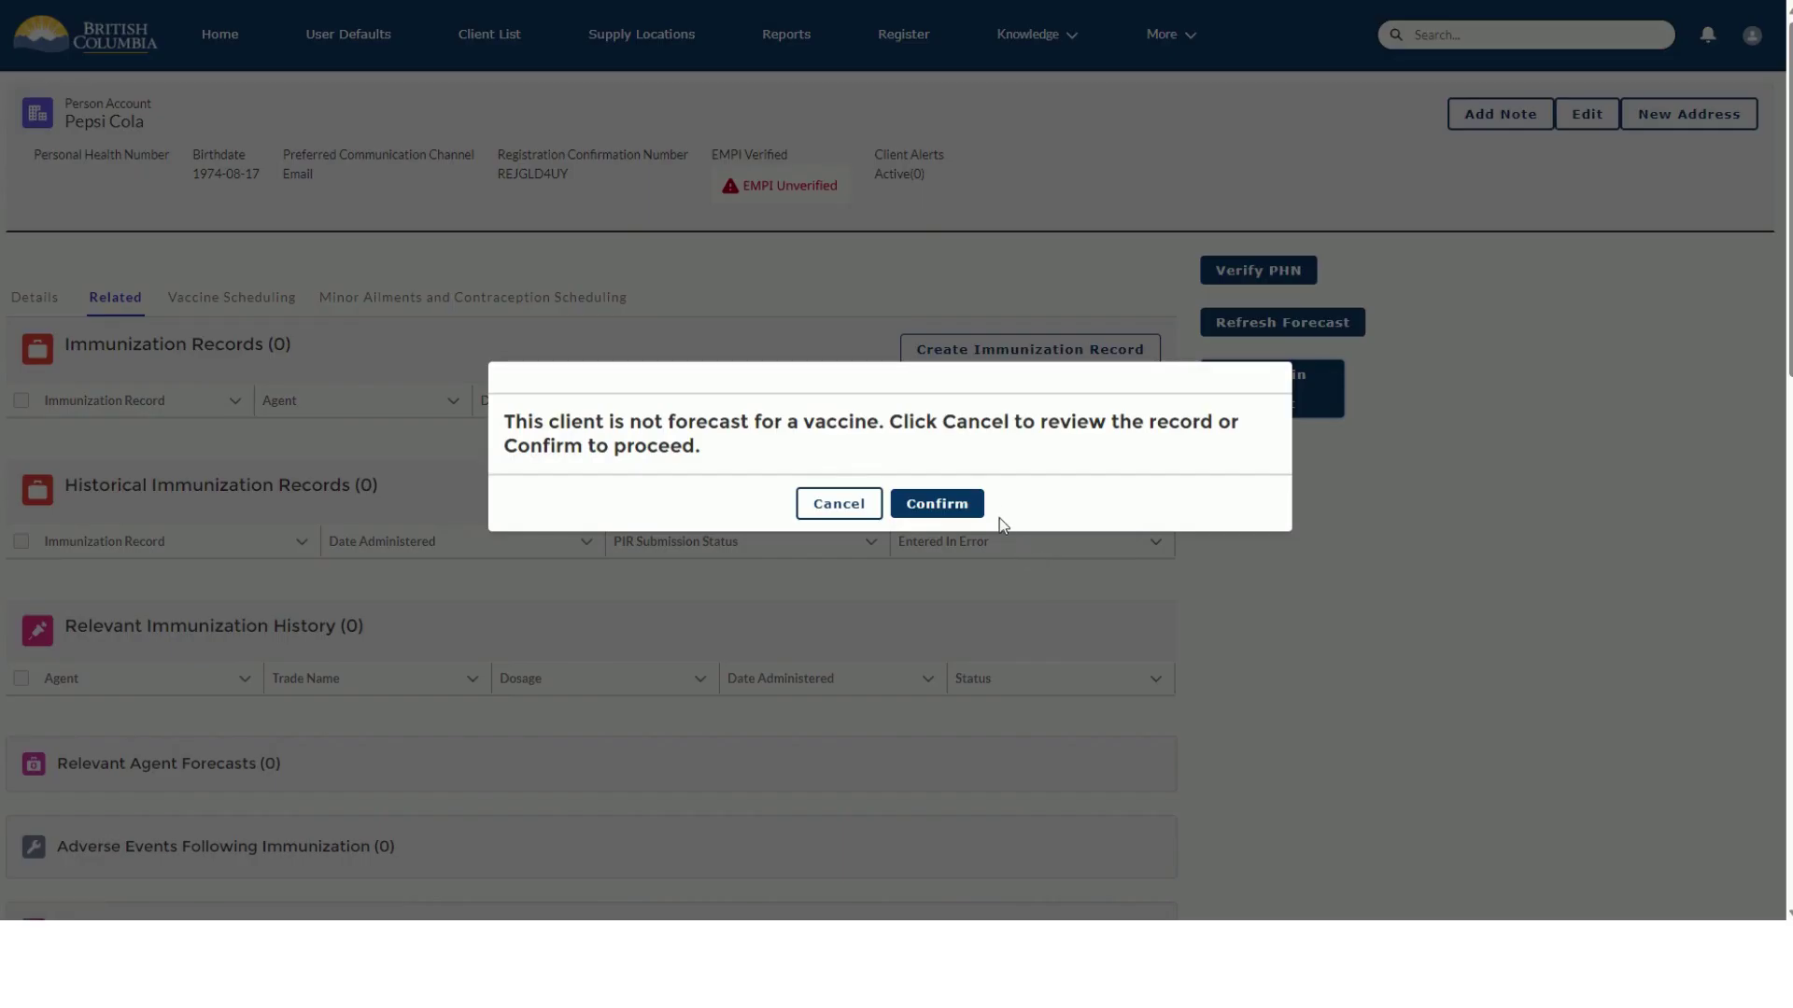
pyautogui.click(931, 505)
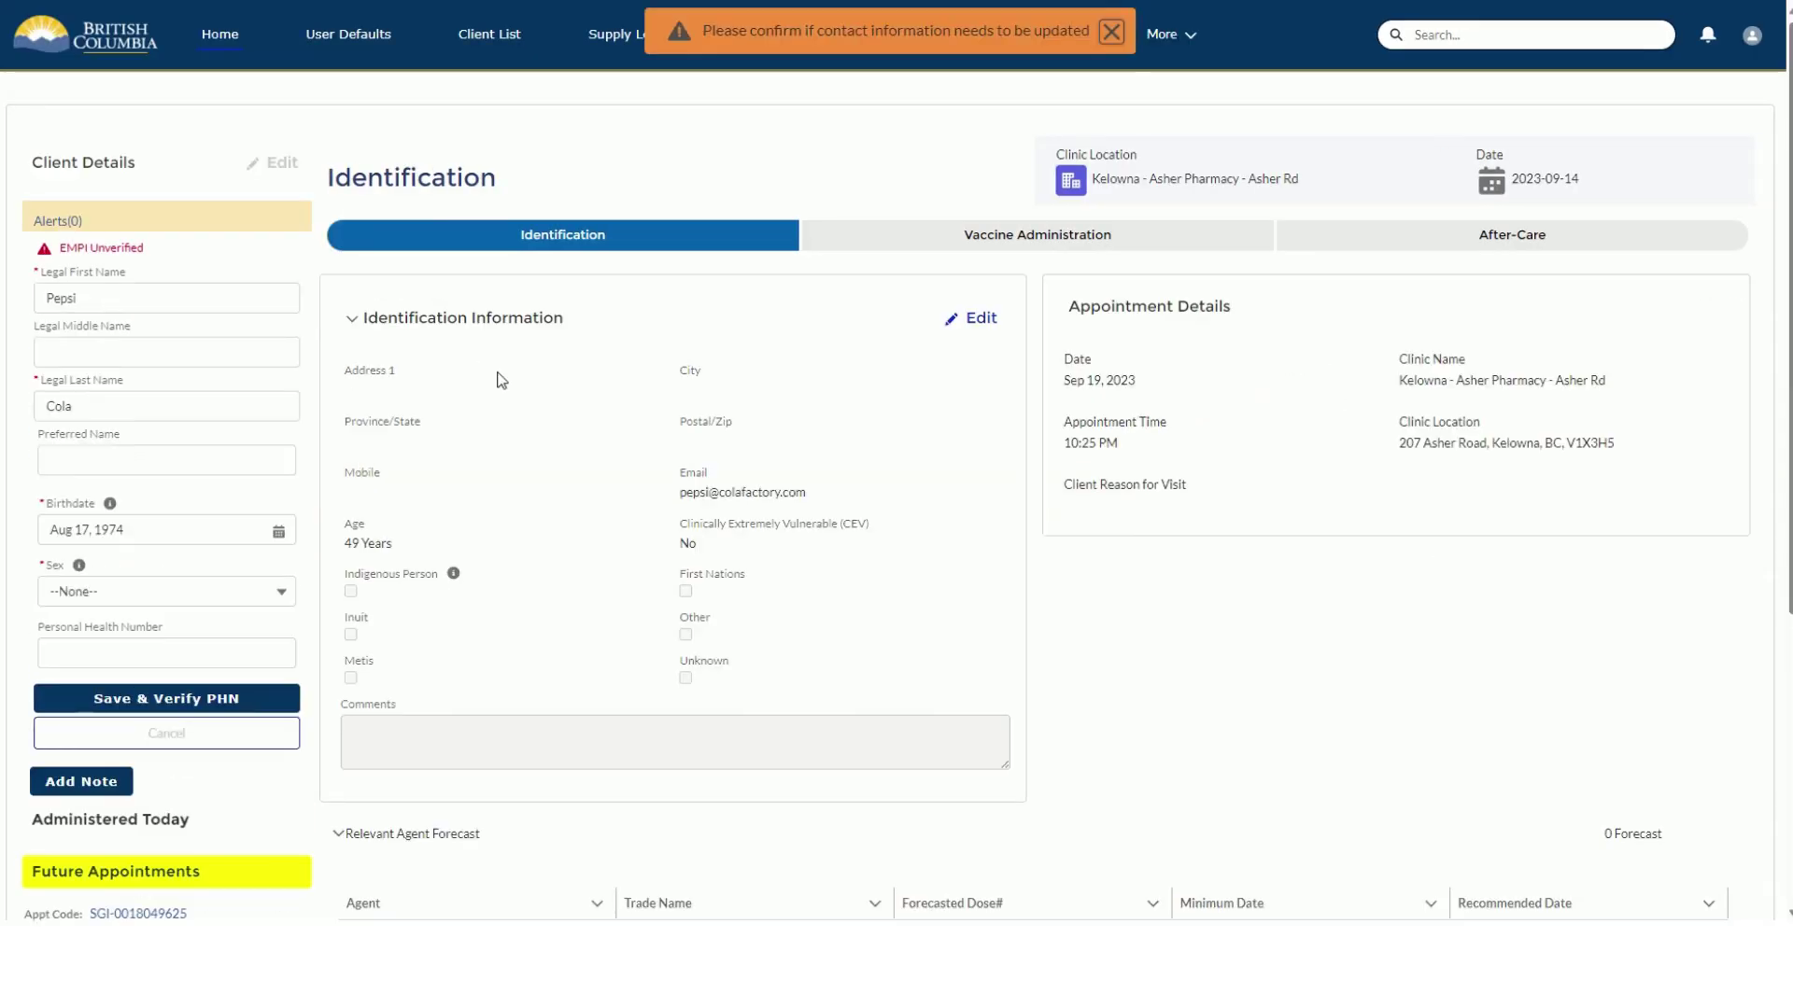
pyautogui.click(1111, 33)
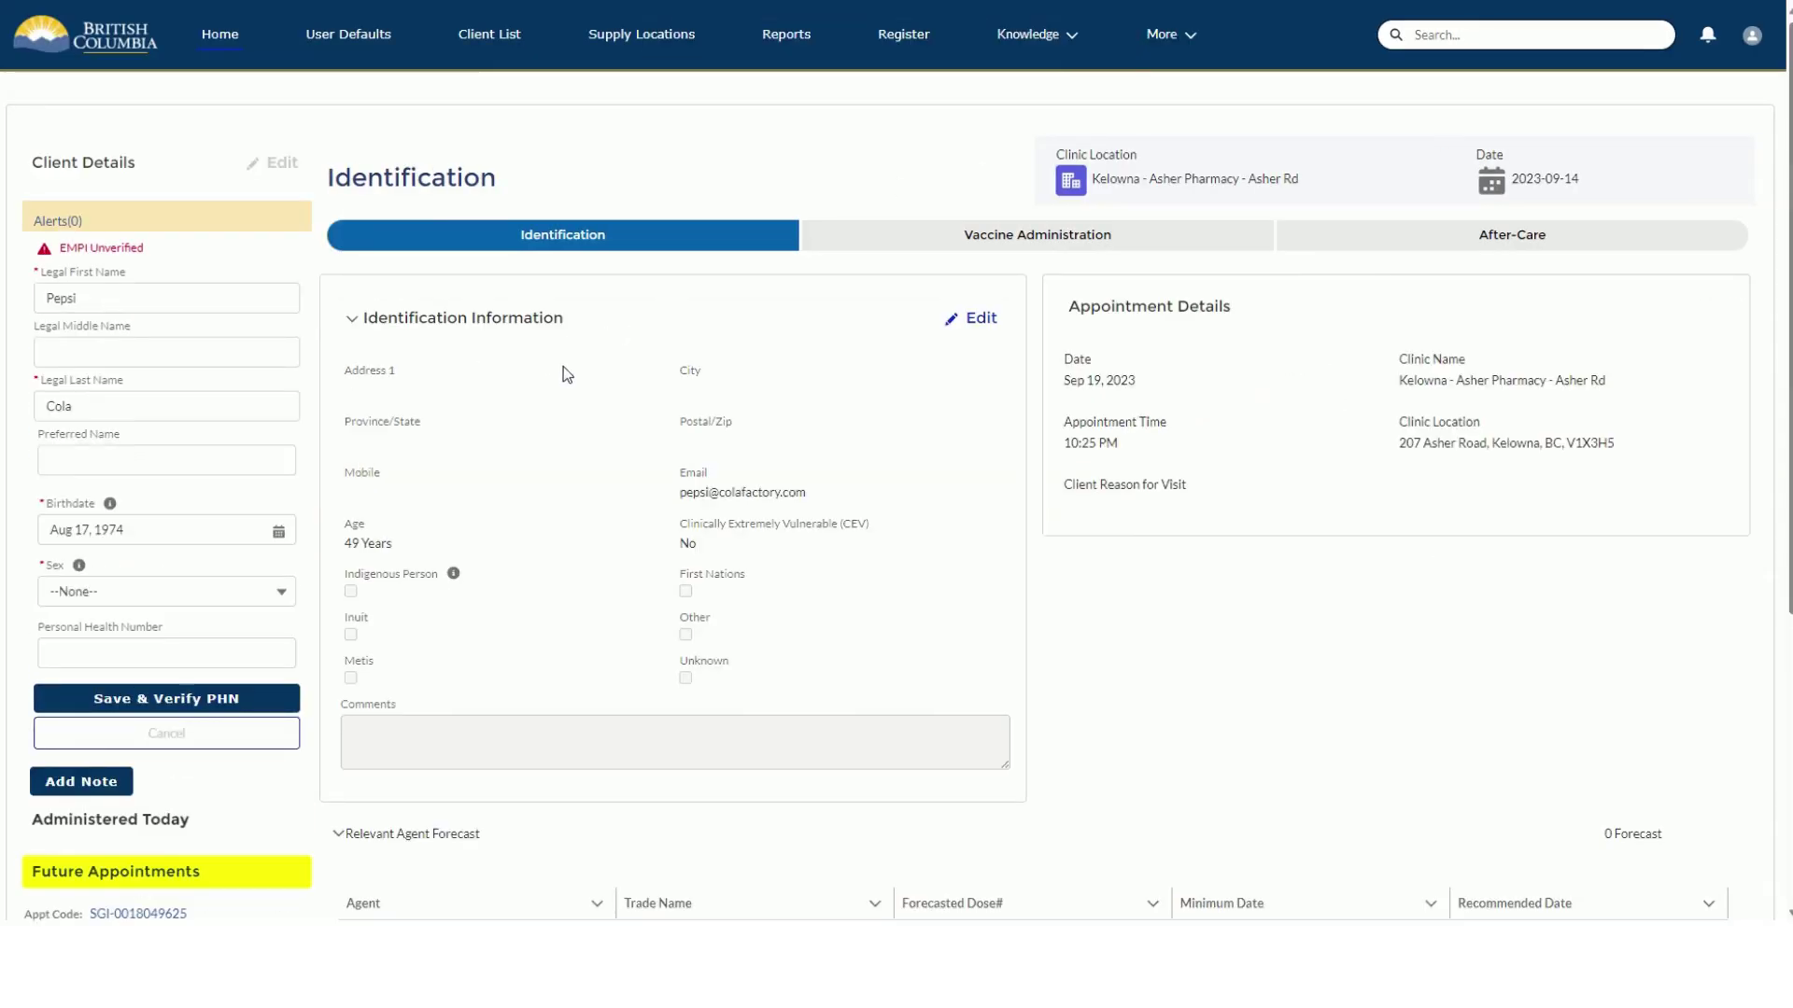
# - Check the reason for visit of the client's future appointment on September 30, 2023 at 9:30 AM and cancel that appointment
pyautogui.scroll(-3, 133, 560)
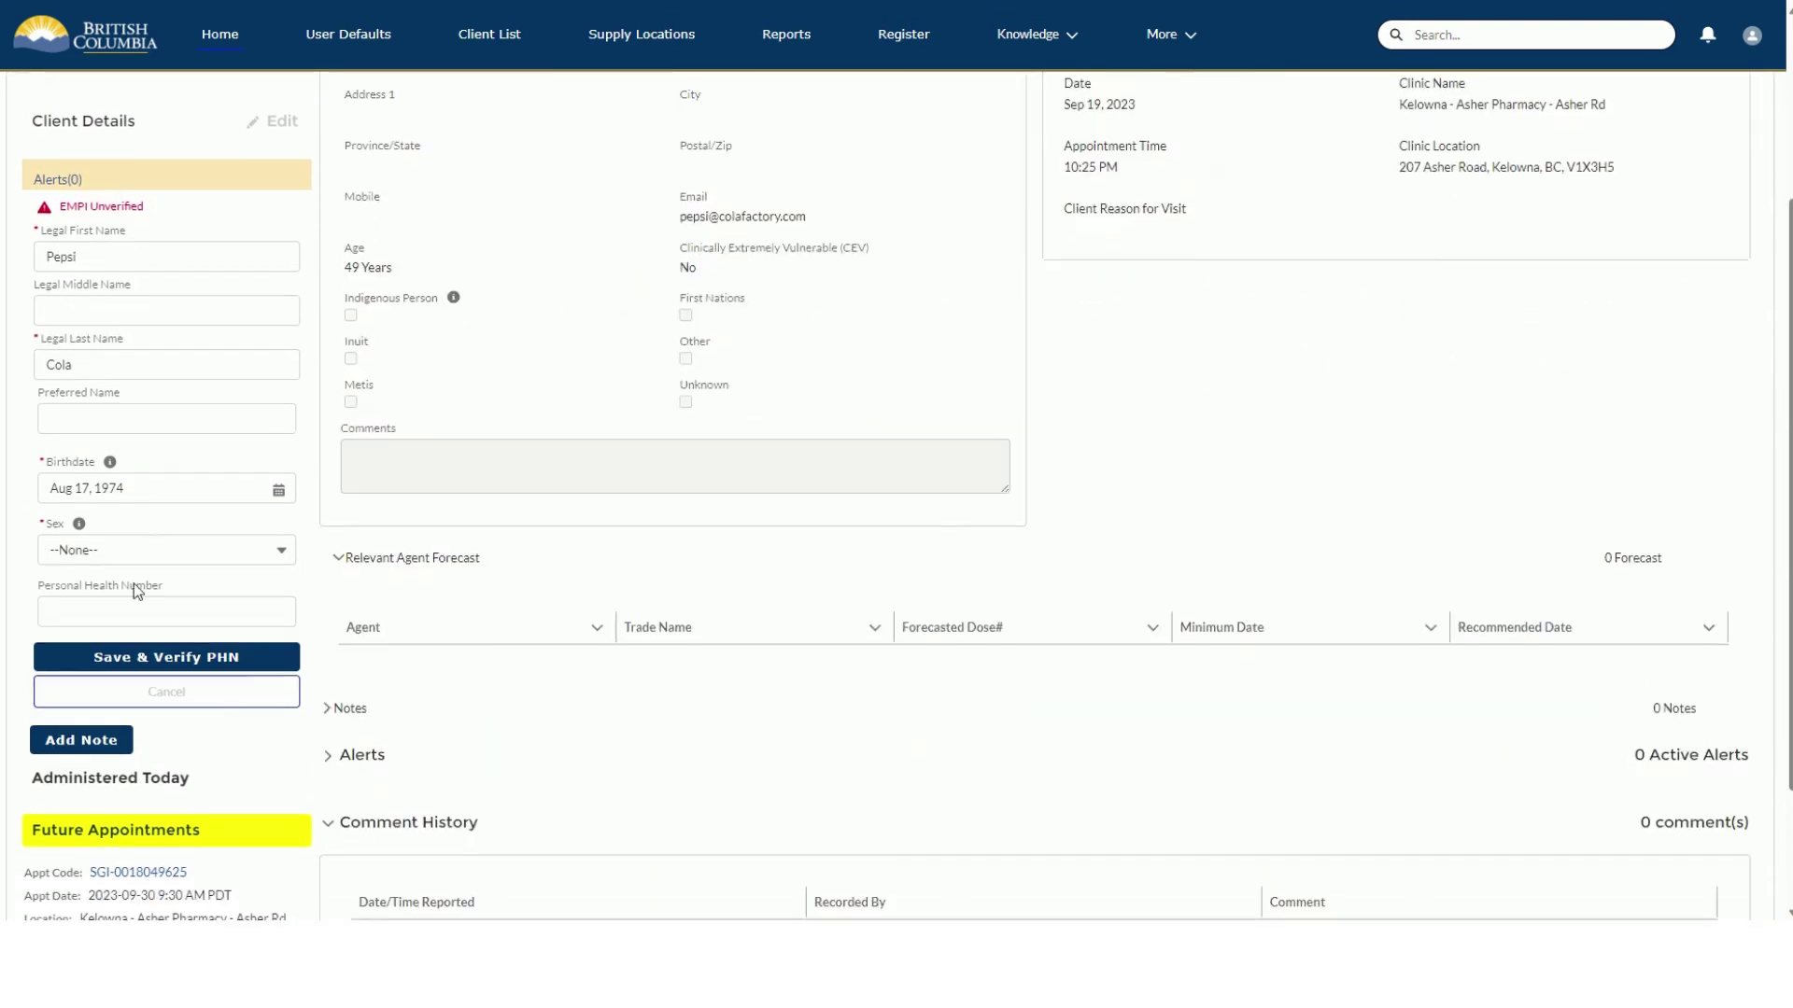
pyautogui.scroll(-2, 86, 839)
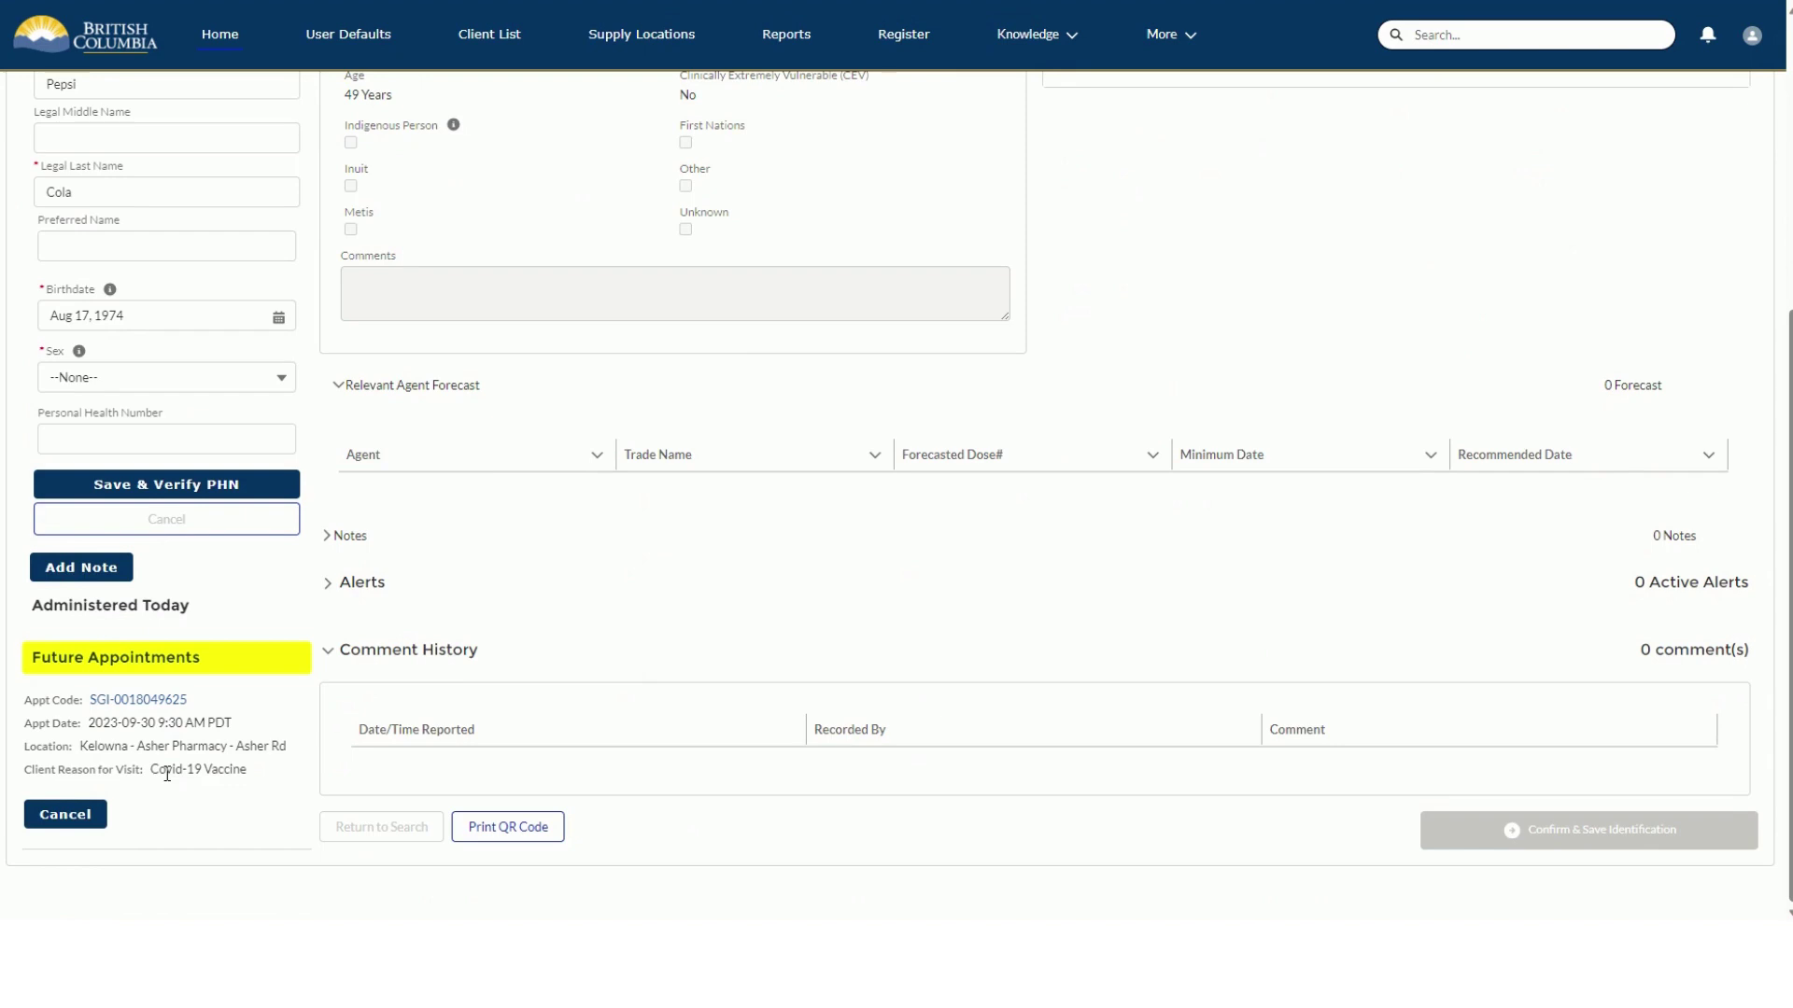
pyautogui.moveTo(160, 769); pyautogui.dragTo(247, 771)
pyautogui.scroll(5, 348, 744)
pyautogui.scroll(-5, 400, 712)
pyautogui.click(66, 815)
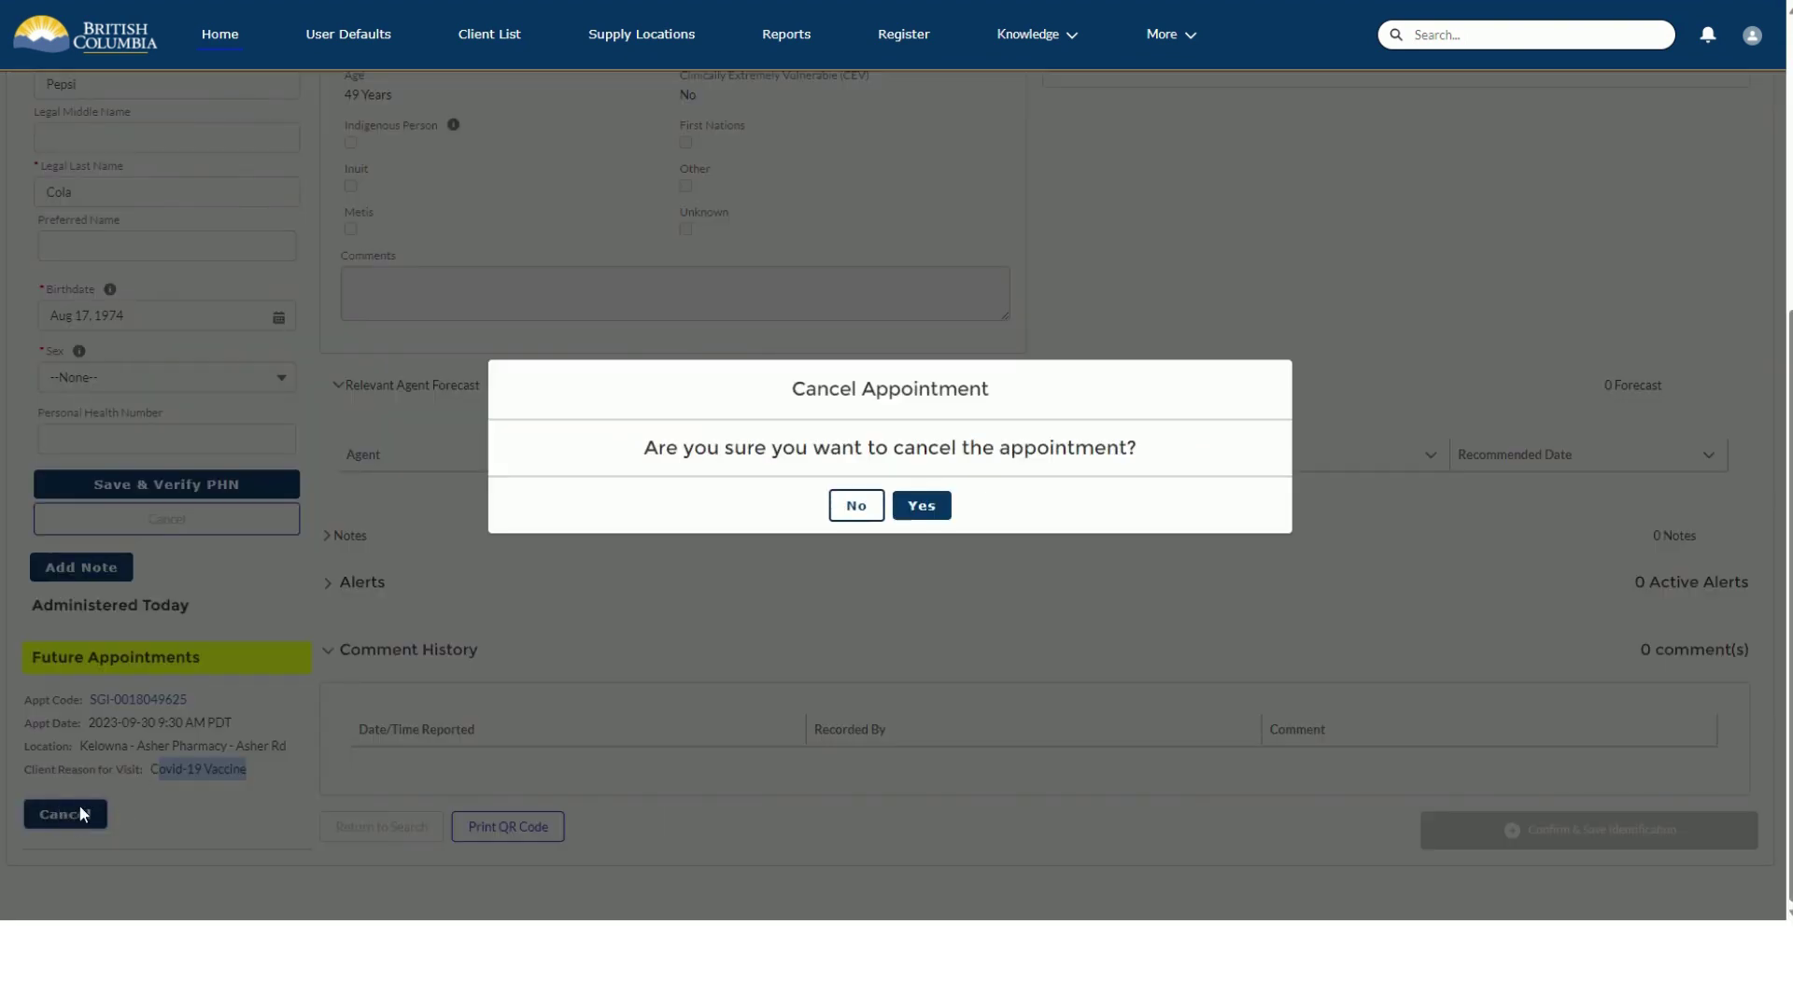
pyautogui.click(917, 516)
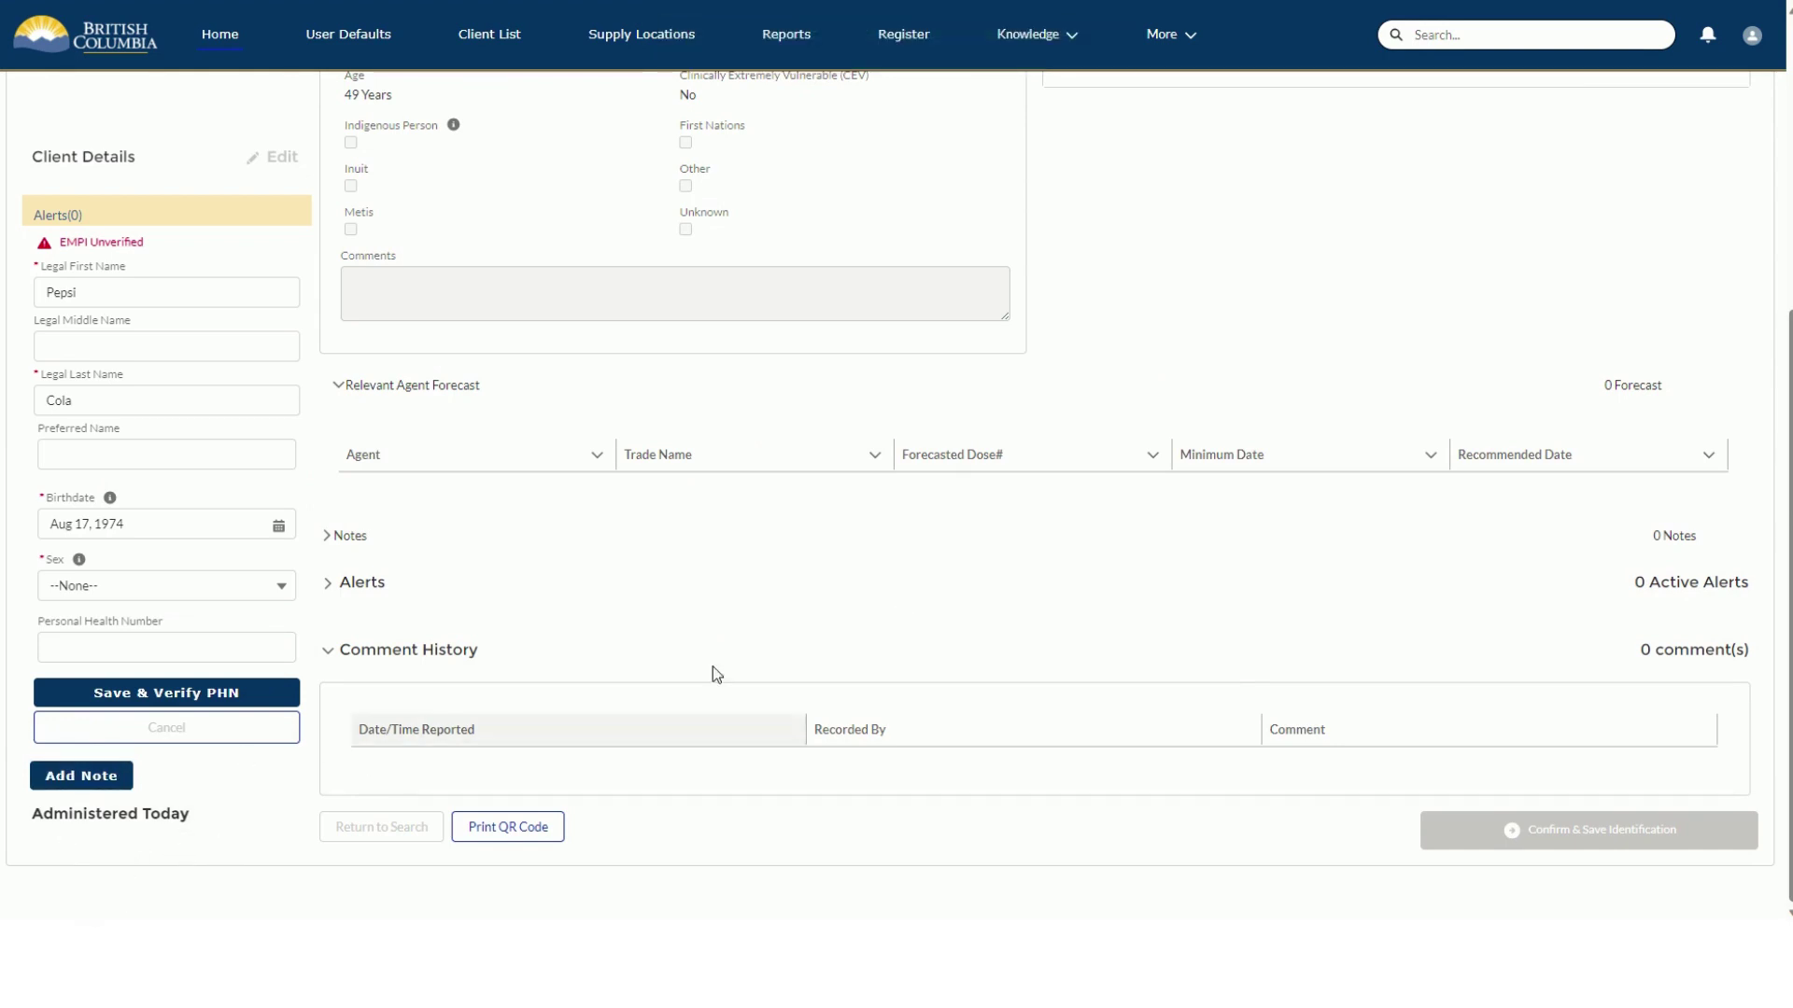
pyautogui.scroll(5, 713, 667)
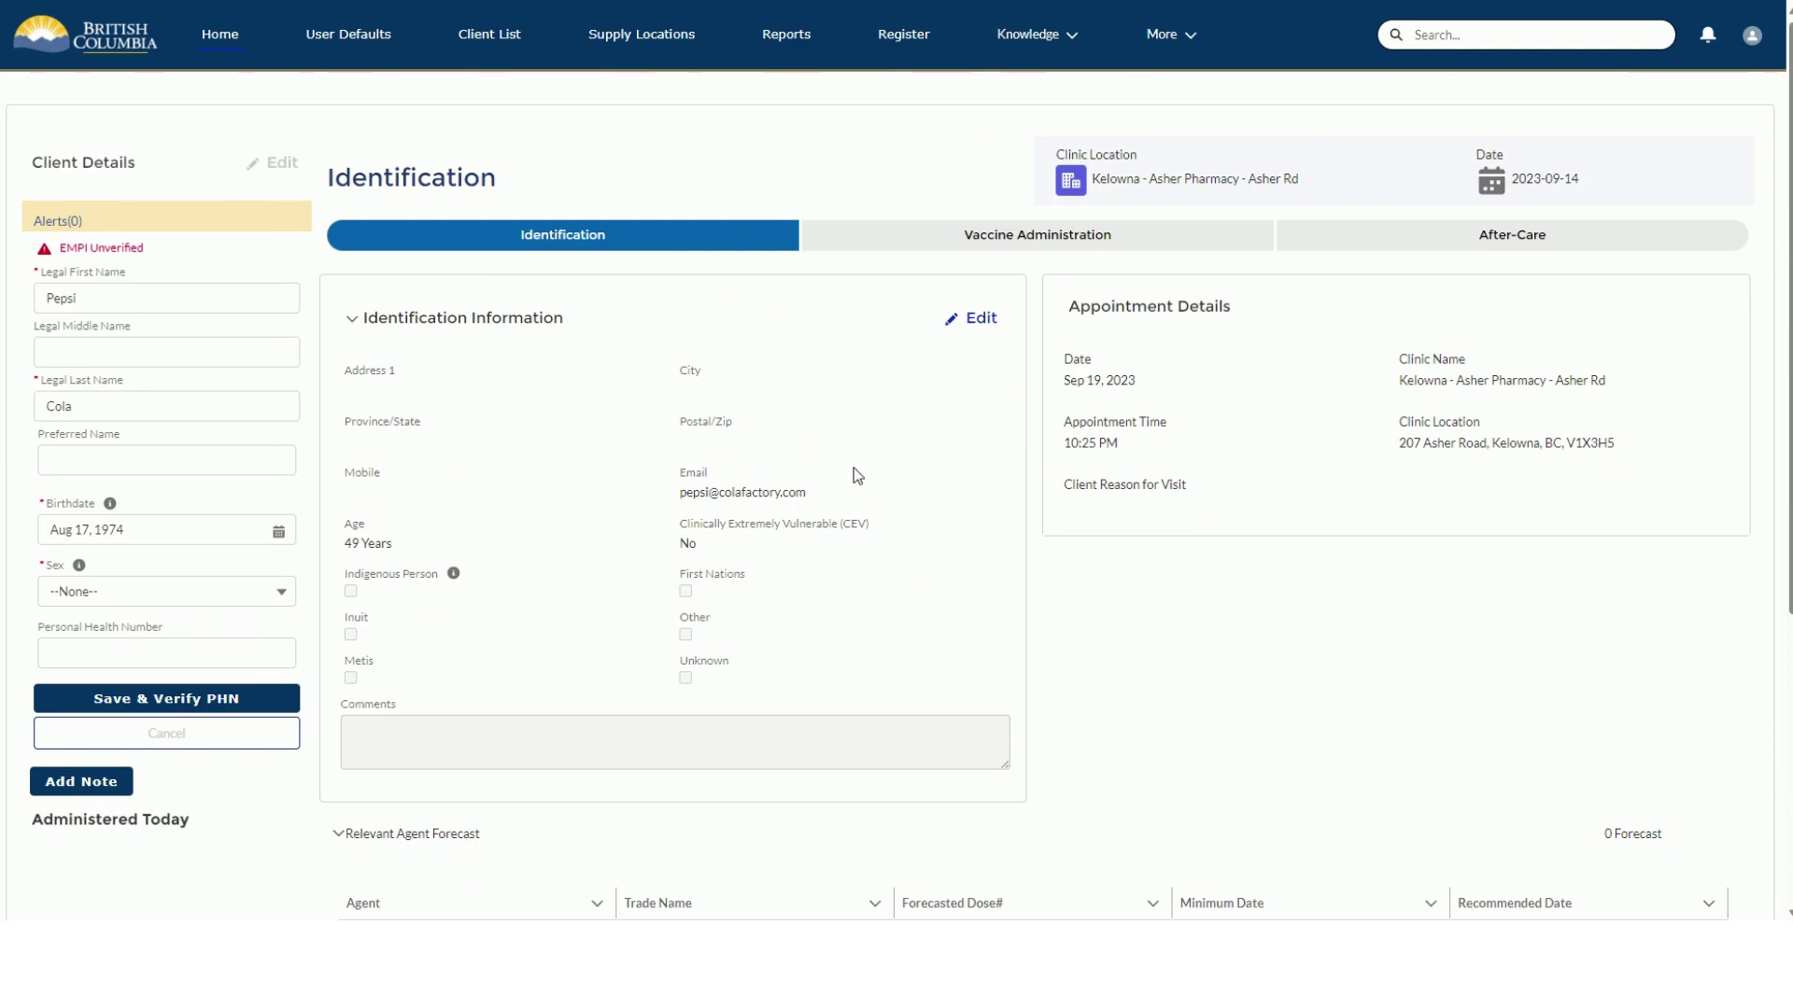
pyautogui.scroll(-2, 853, 468)
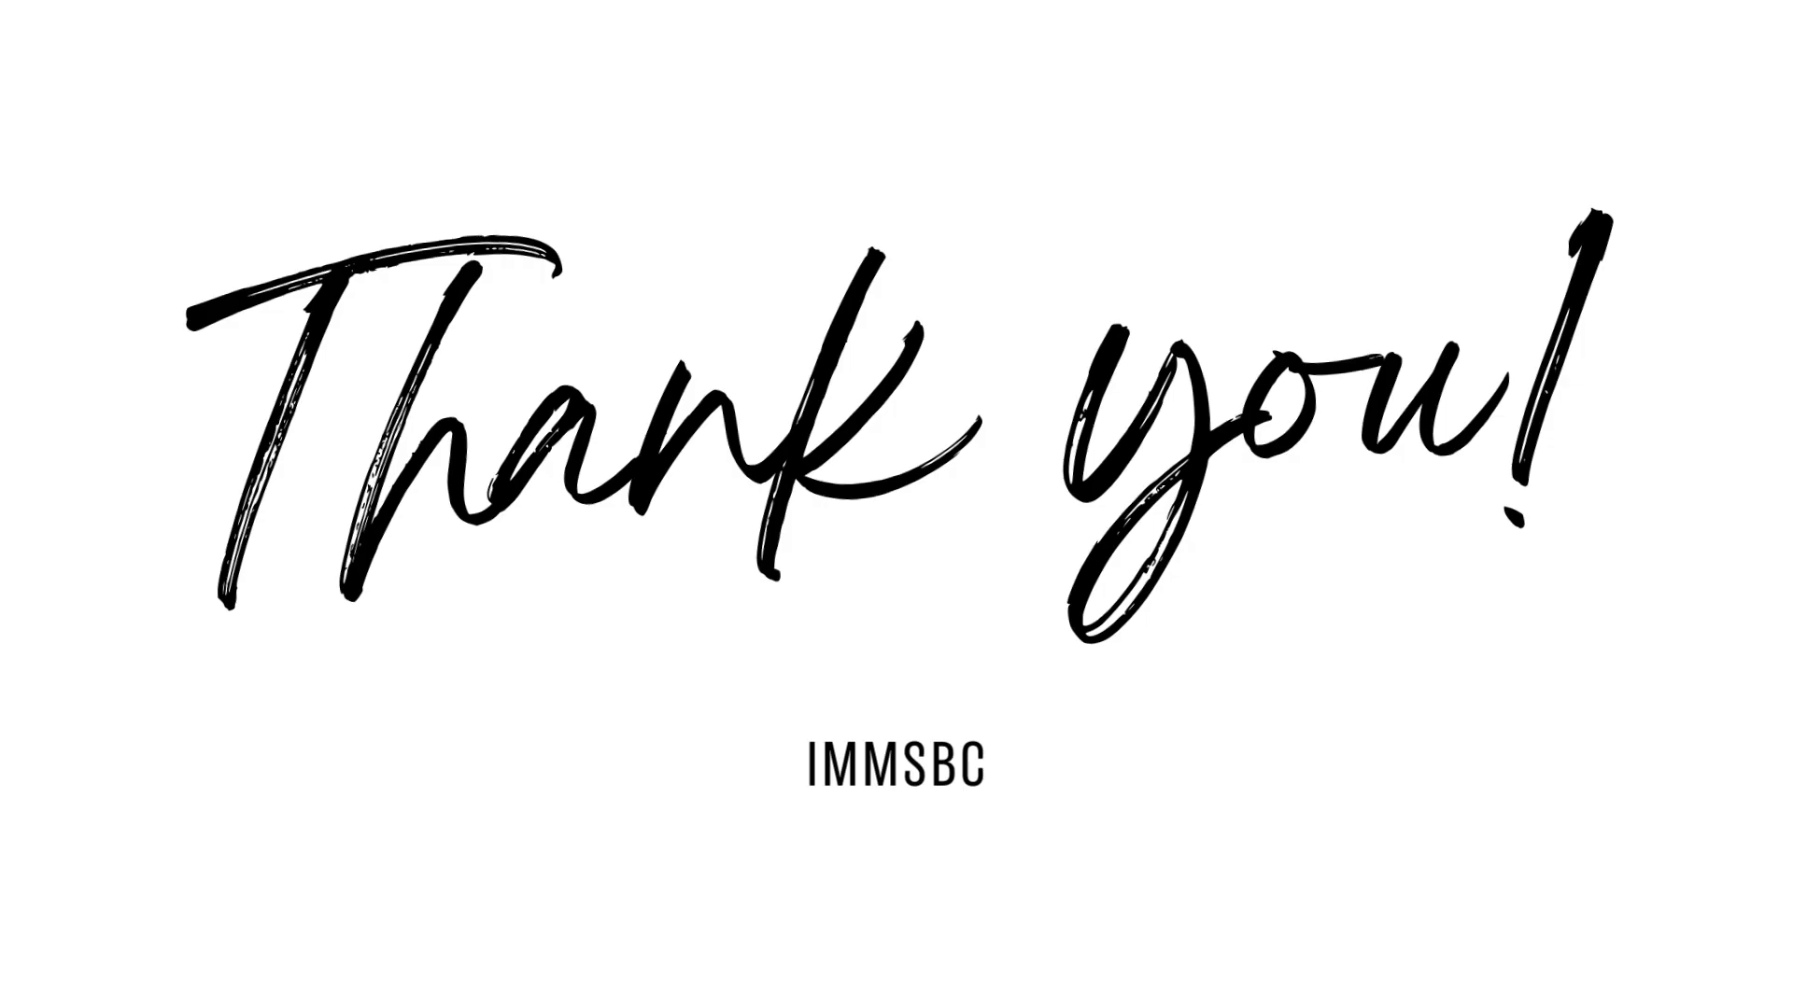